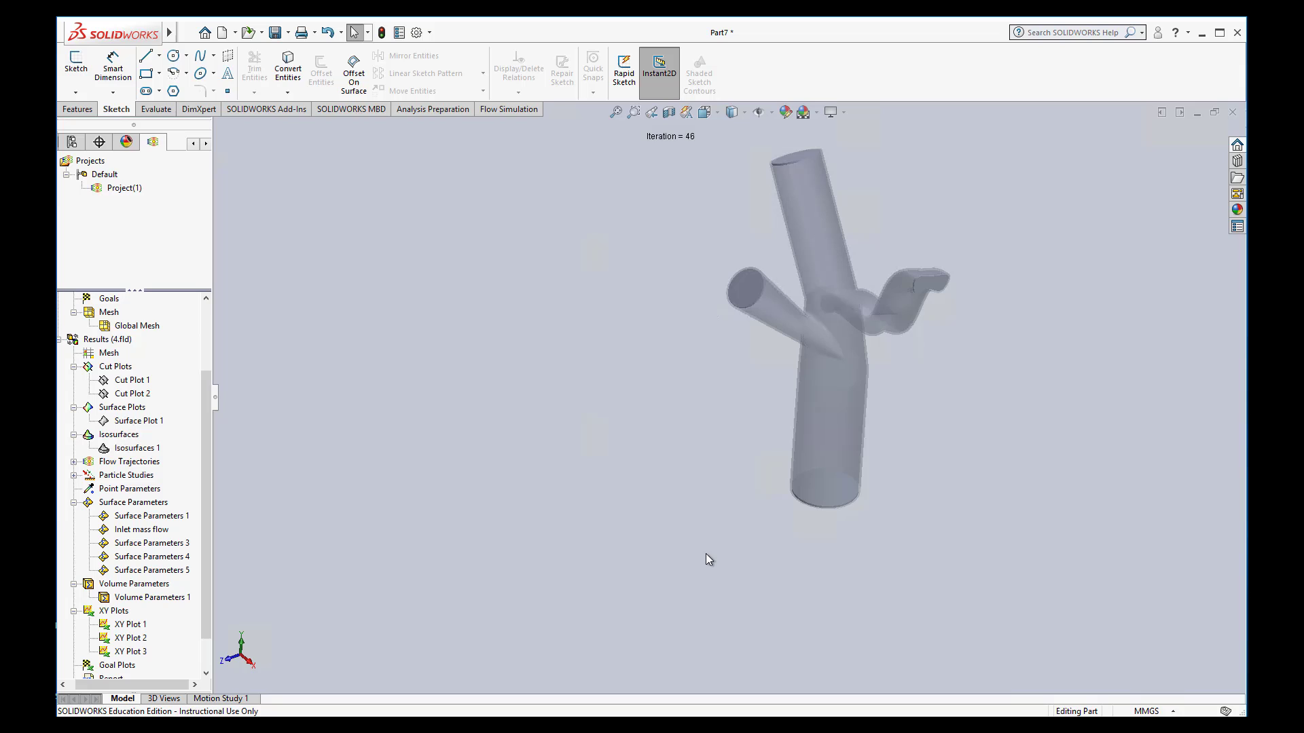
# Show the part's FeatureManager design tree.
pyautogui.click(194, 144)
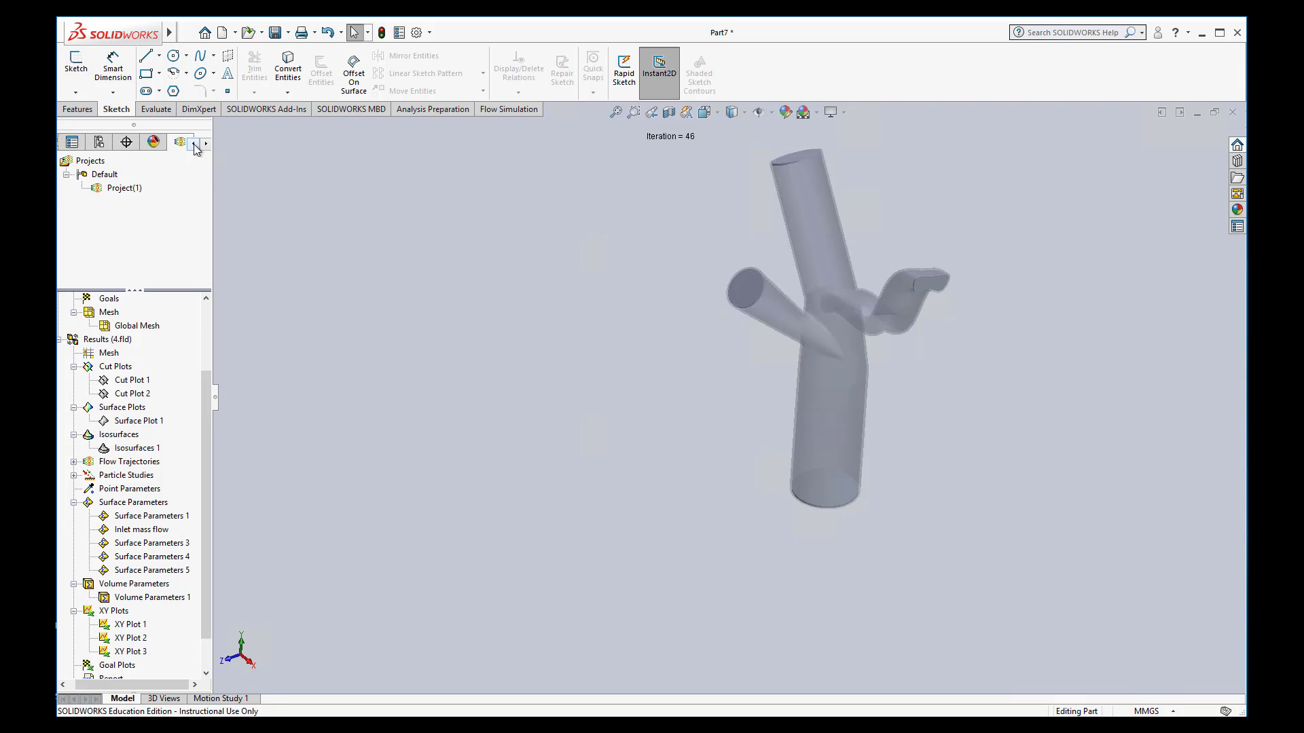
pyautogui.click(195, 144)
pyautogui.click(99, 141)
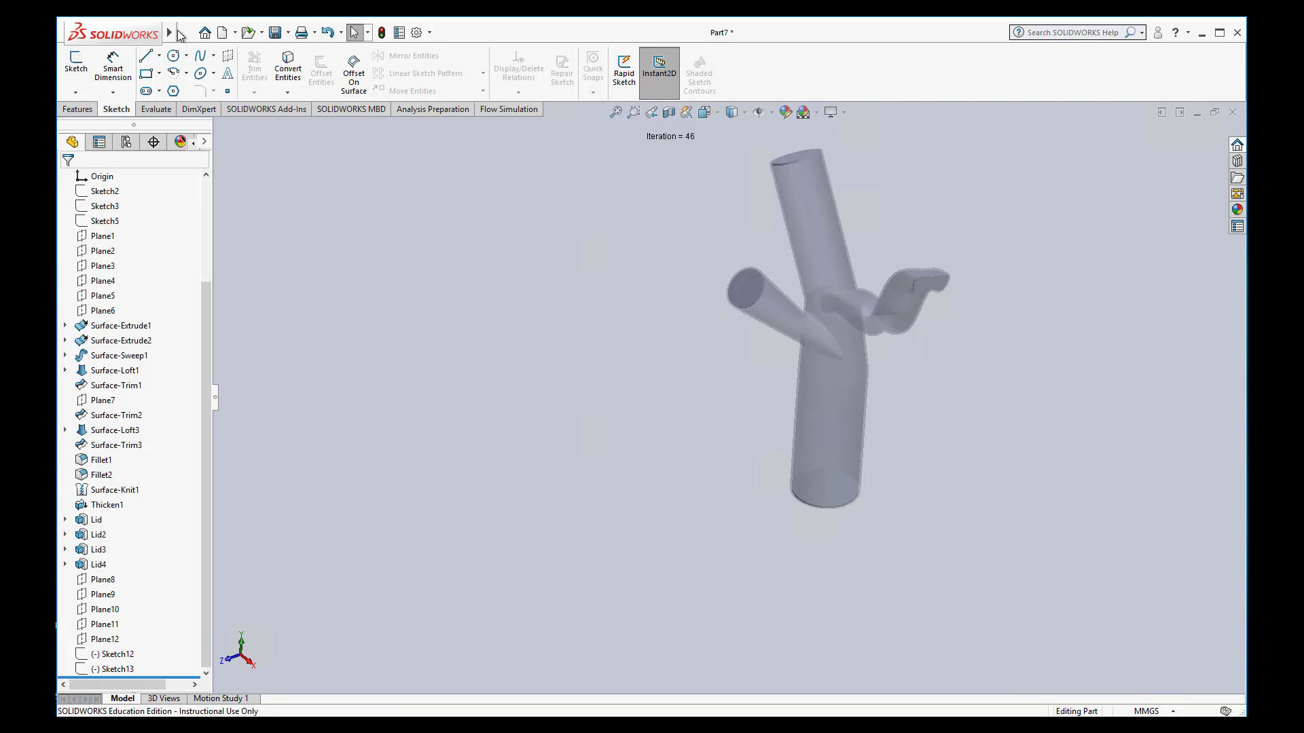
# Deactivate the SOLIDWORKS Flow Simulation 2018 add-in.
pyautogui.moveTo(178, 33)
pyautogui.click(296, 32)
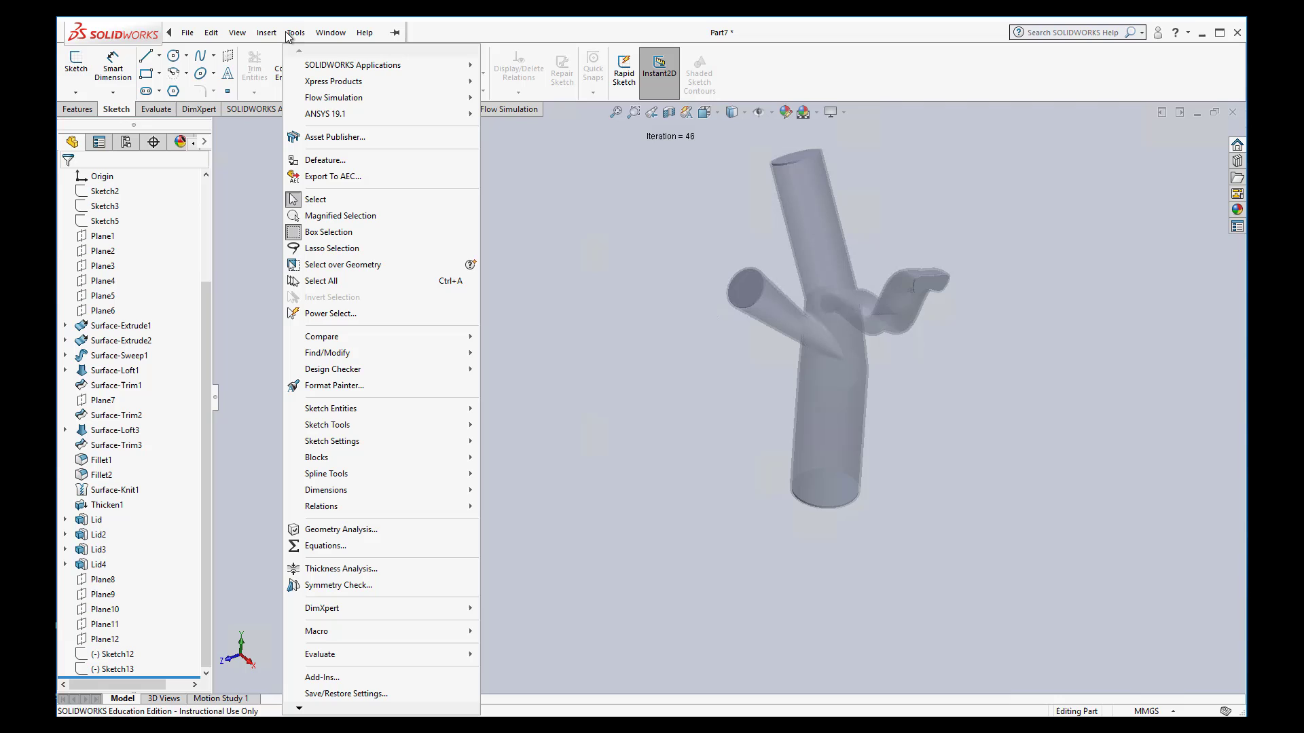
pyautogui.click(323, 677)
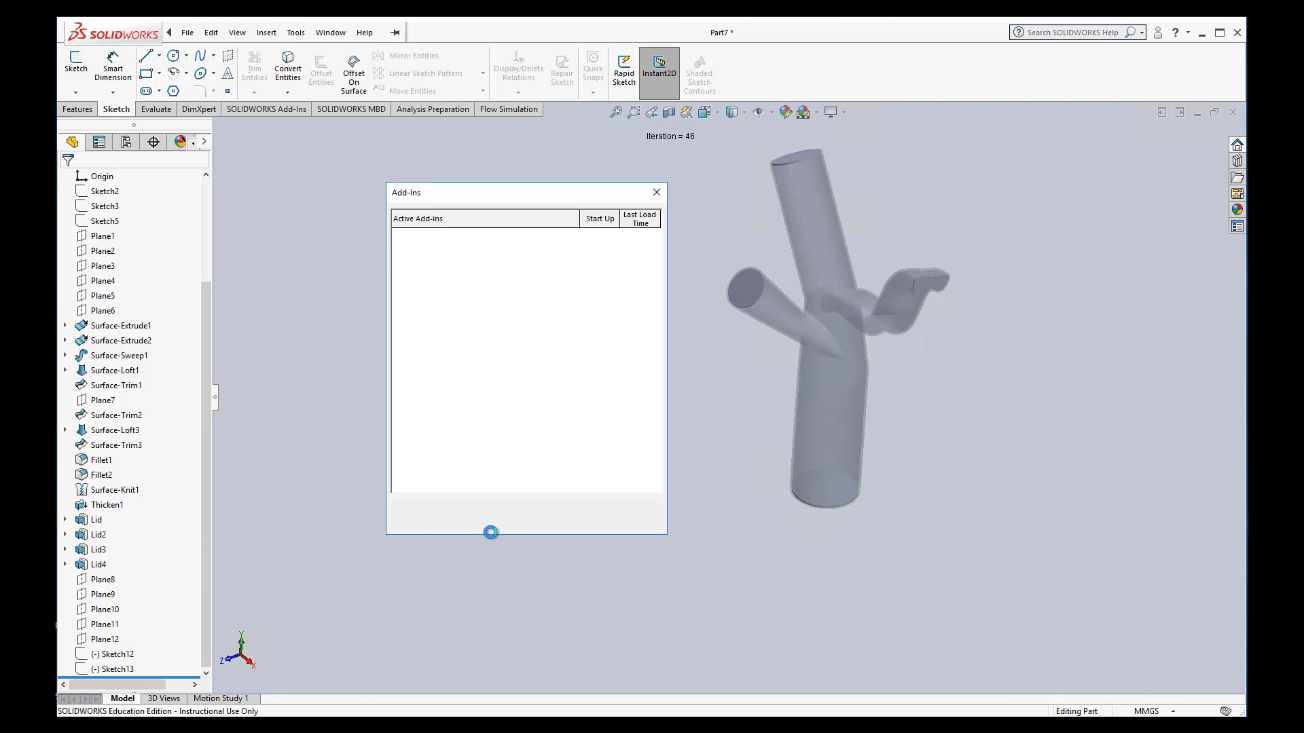
pyautogui.scroll(-1, 442, 460)
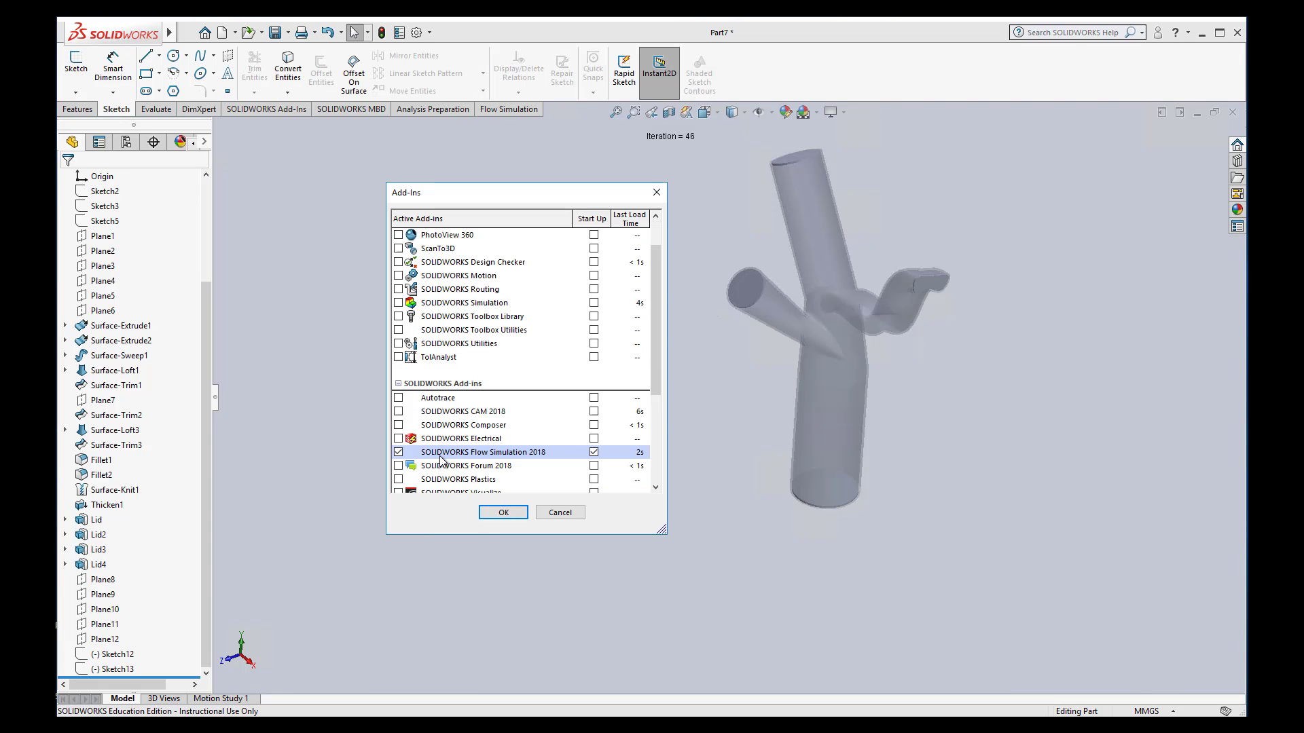
pyautogui.click(503, 512)
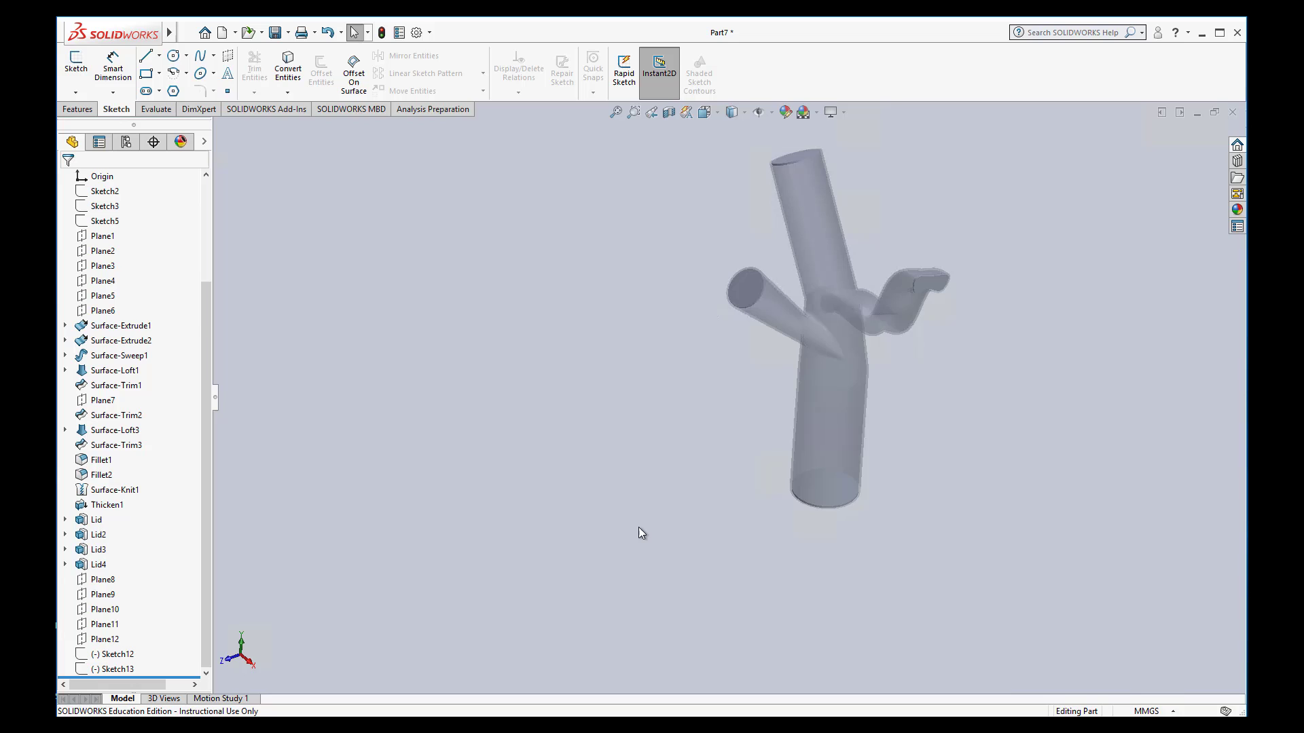
# Check Plane8, Plane9 and Plane10, then show Plane10 across the lower tube.
pyautogui.moveTo(638, 527); pyautogui.dragTo(613, 495, button='middle')
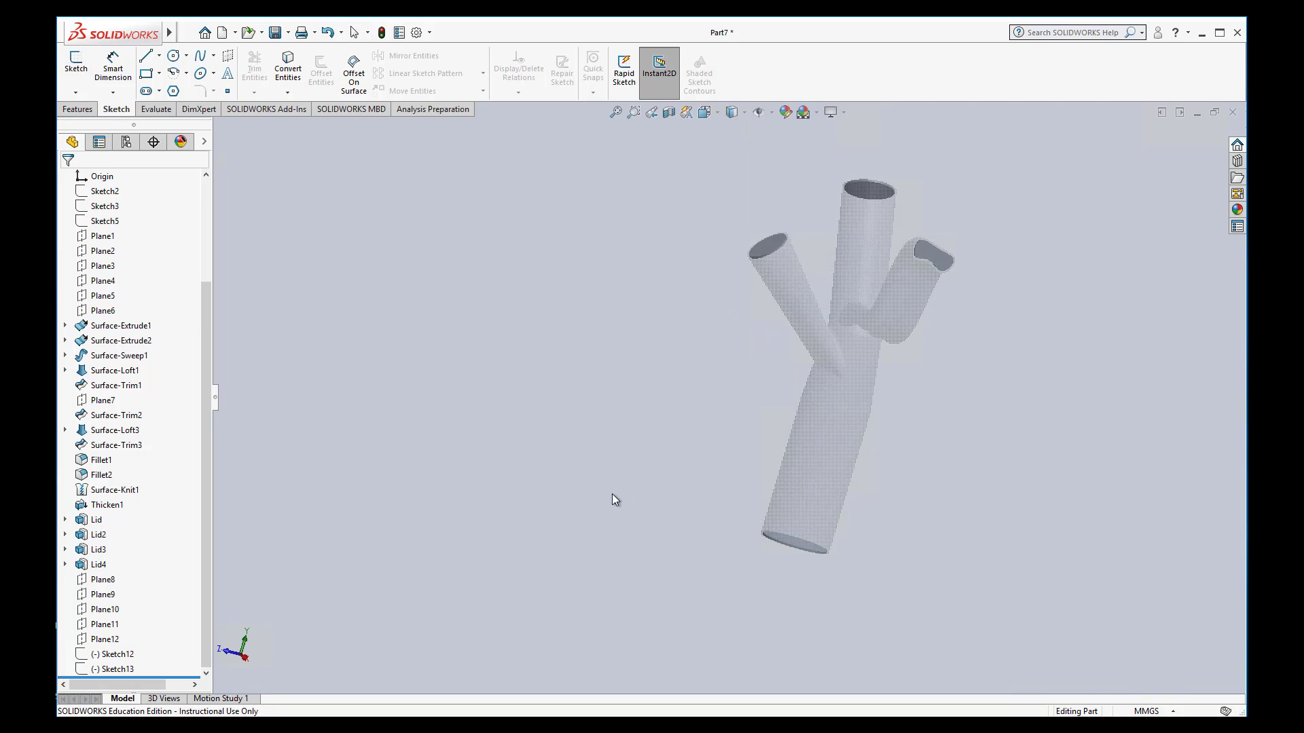
pyautogui.click(111, 581)
pyautogui.click(104, 596)
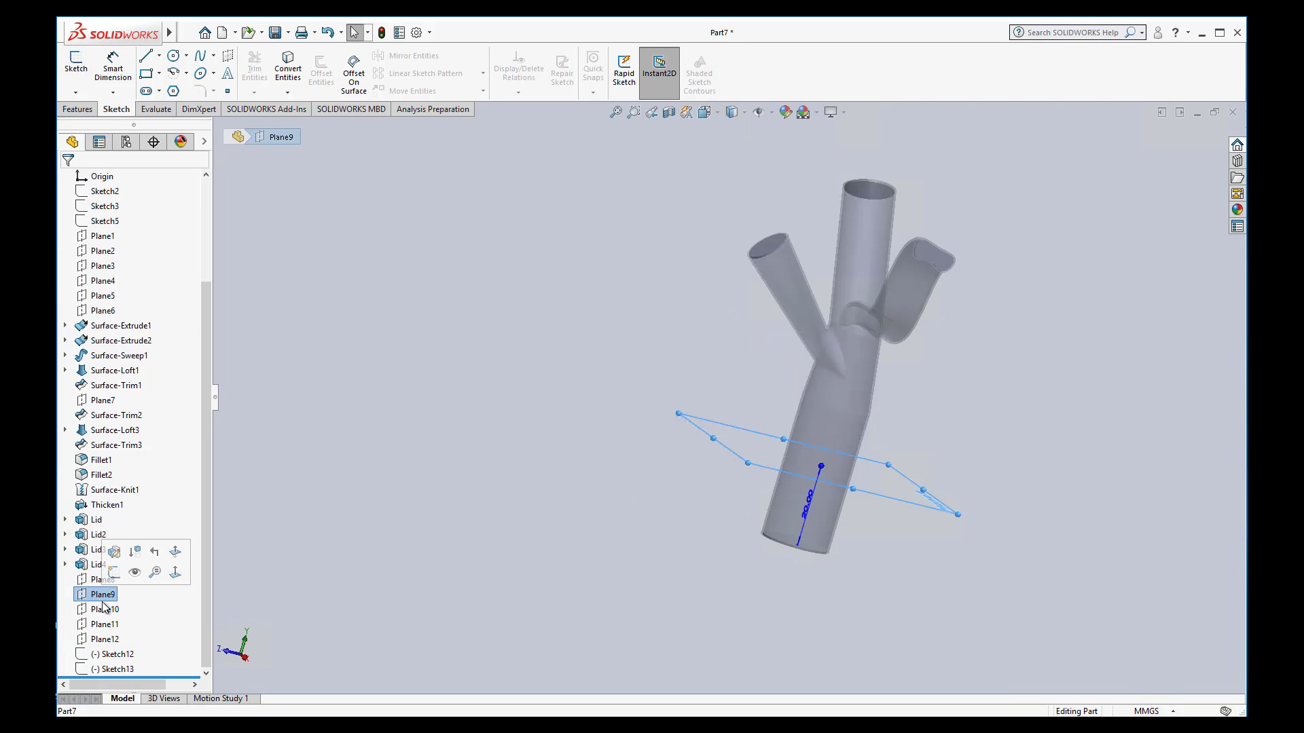
pyautogui.click(105, 610)
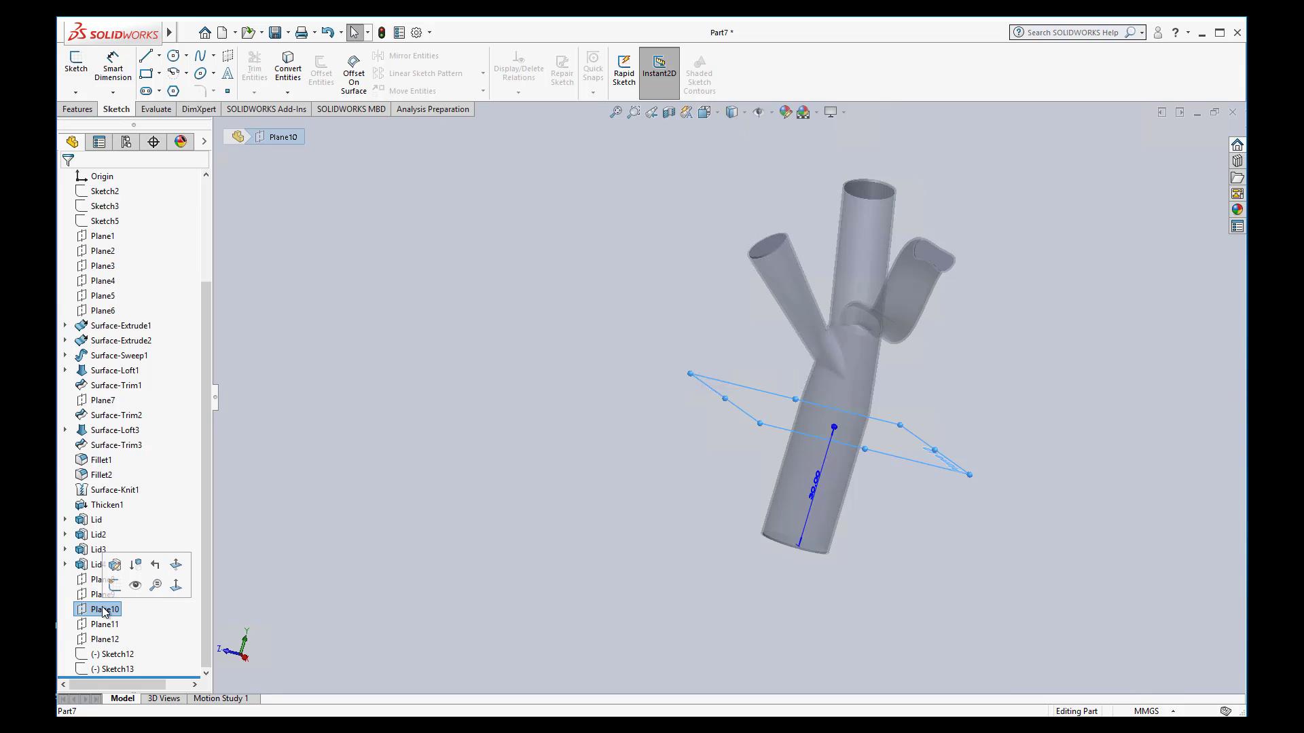
pyautogui.click(135, 586)
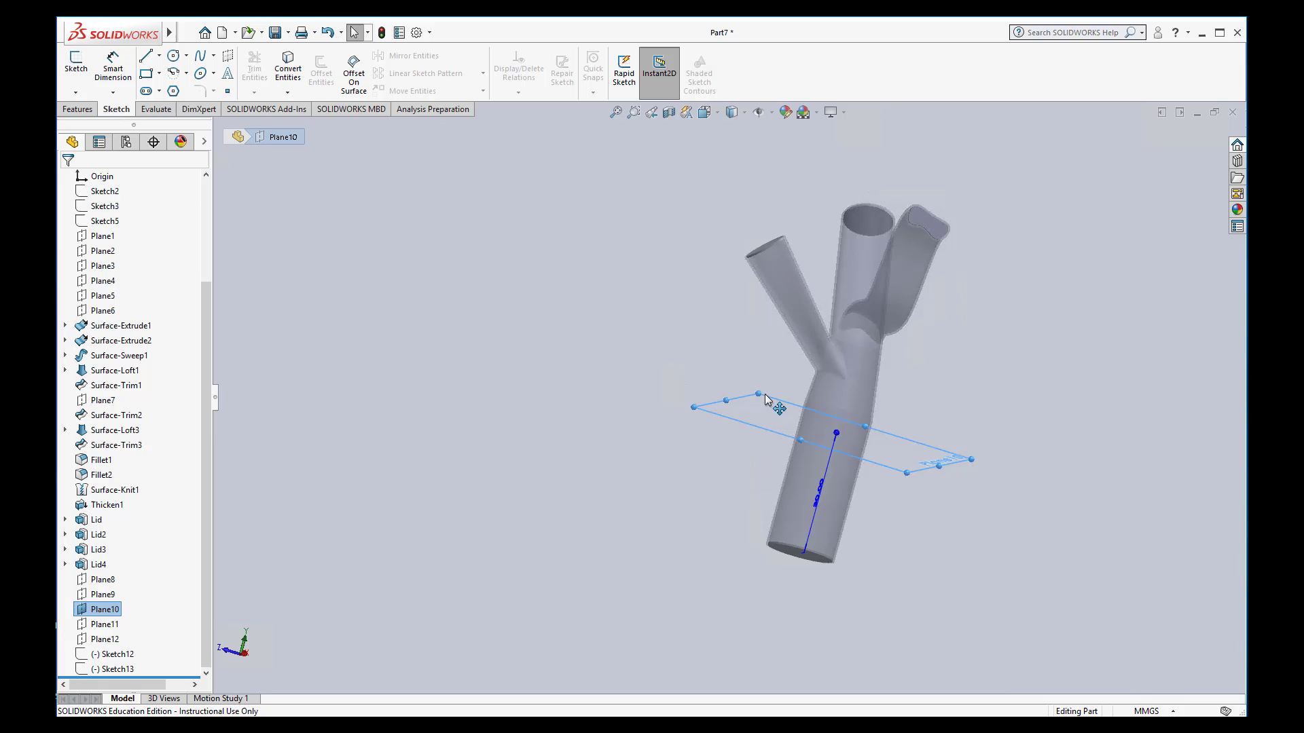
# Sketch on Plane10 a 16 mm circle converted from the lower tube's circular edge.
pyautogui.click(76, 67)
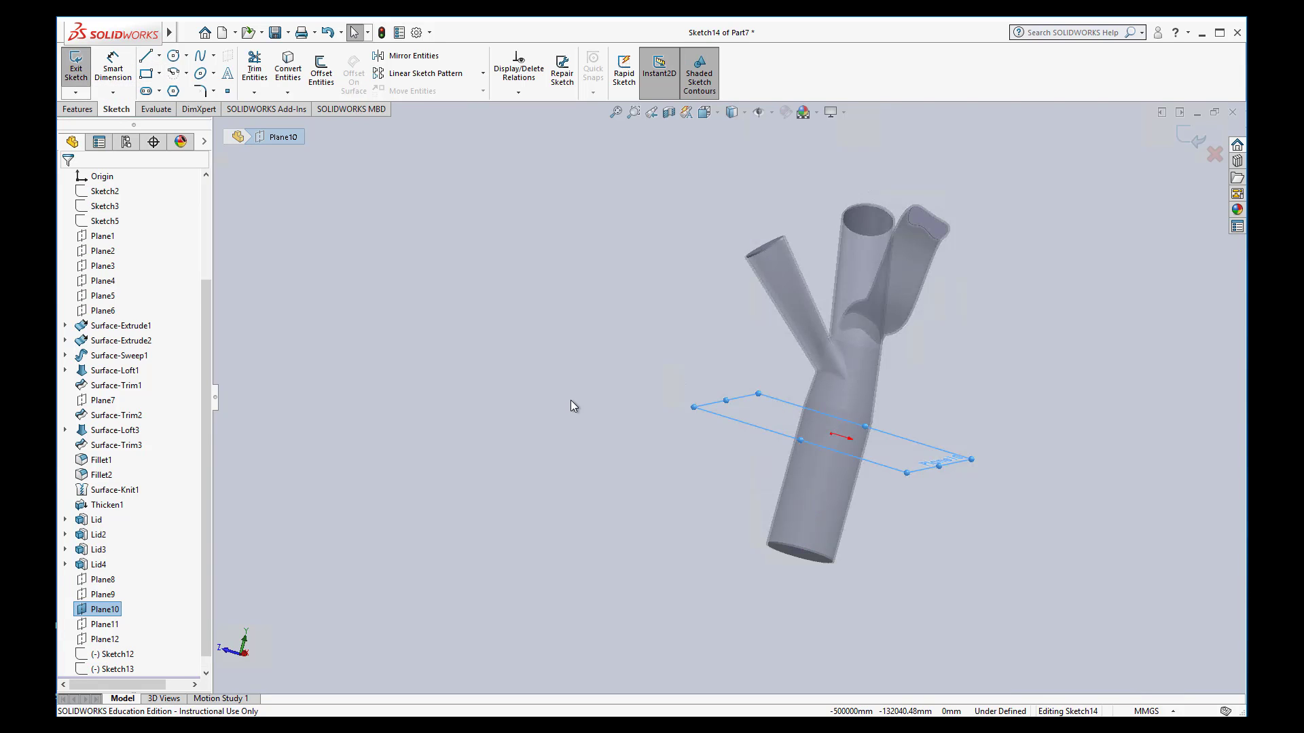
pyautogui.moveTo(917, 544)
pyautogui.mouseDown(button='middle')
pyautogui.moveTo(942, 459)
pyautogui.moveTo(934, 468)
pyautogui.mouseUp(button='middle')
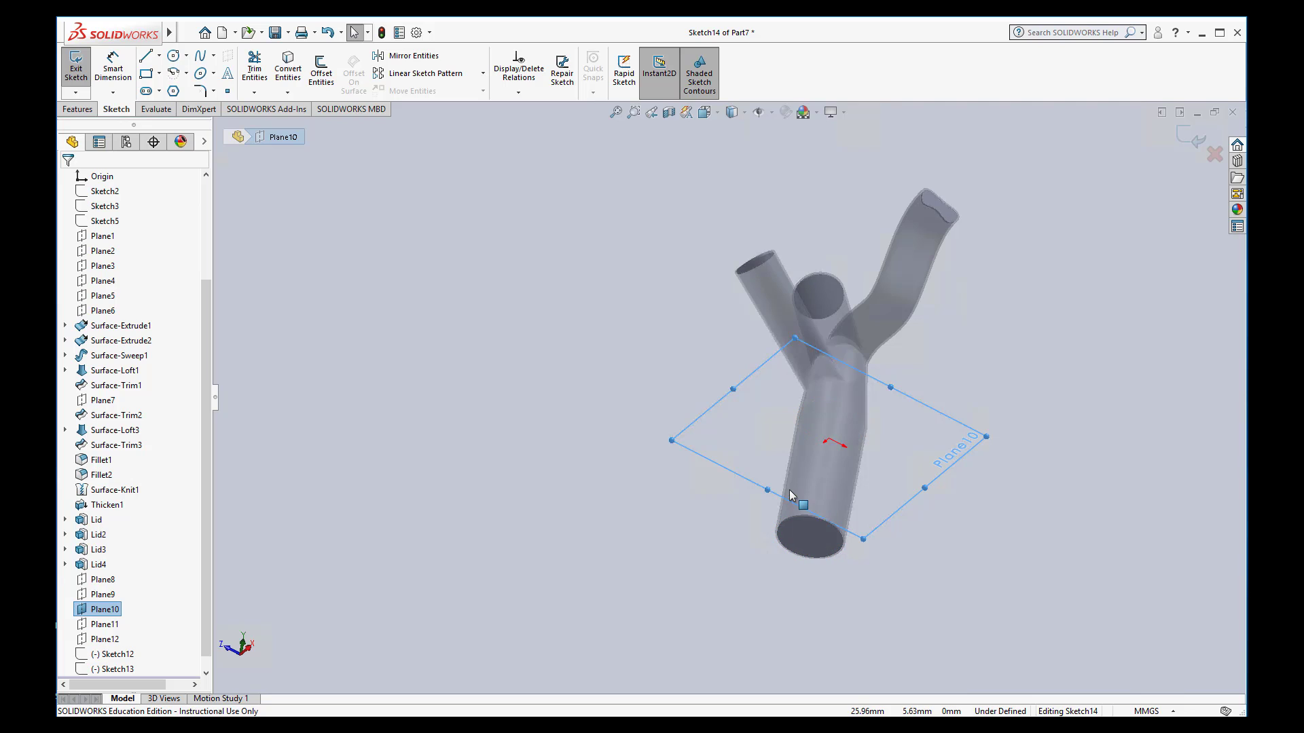
pyautogui.click(828, 408)
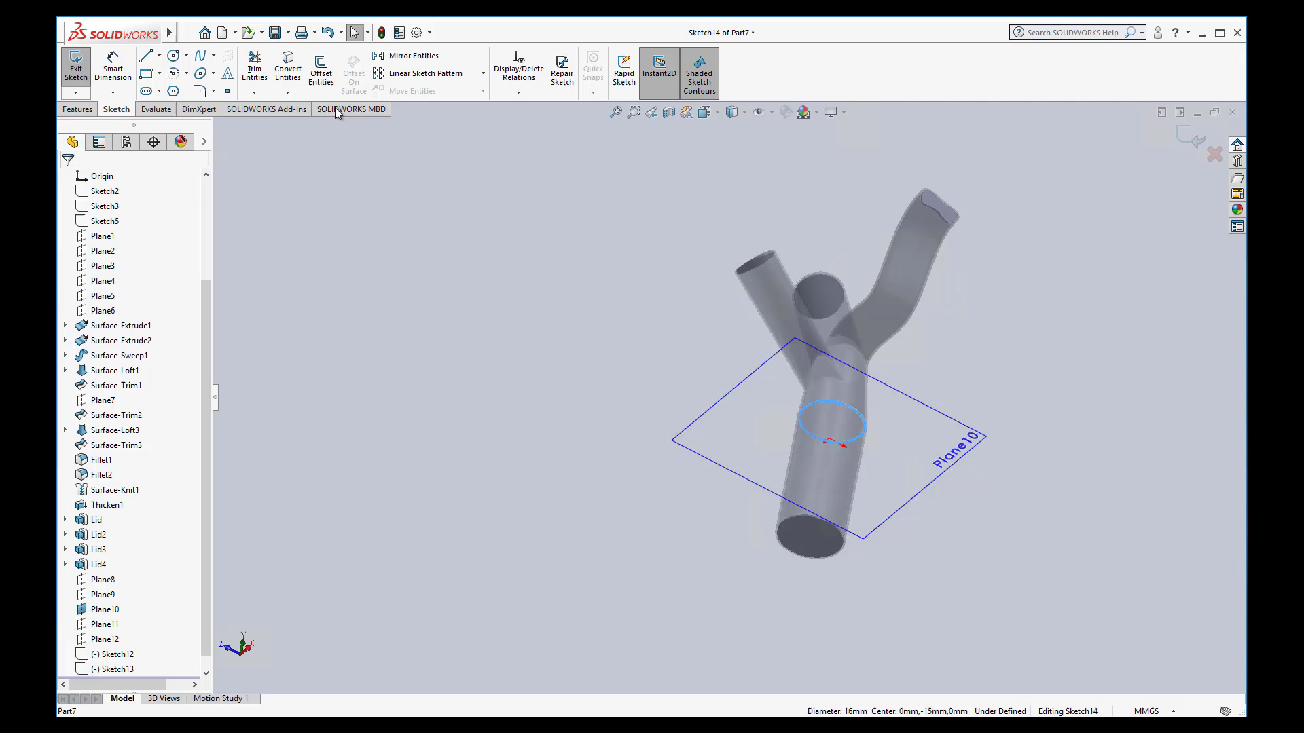
pyautogui.click(291, 71)
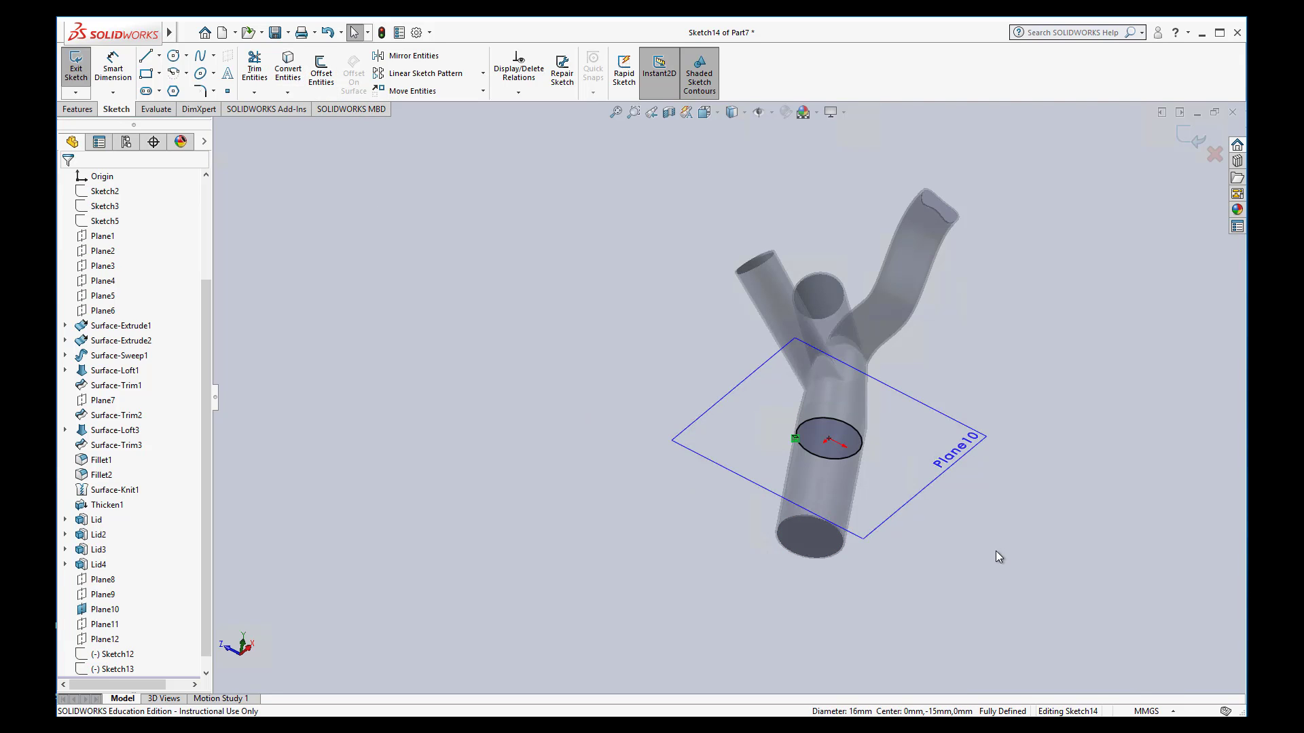
pyautogui.moveTo(995, 551); pyautogui.dragTo(887, 475, button='middle')
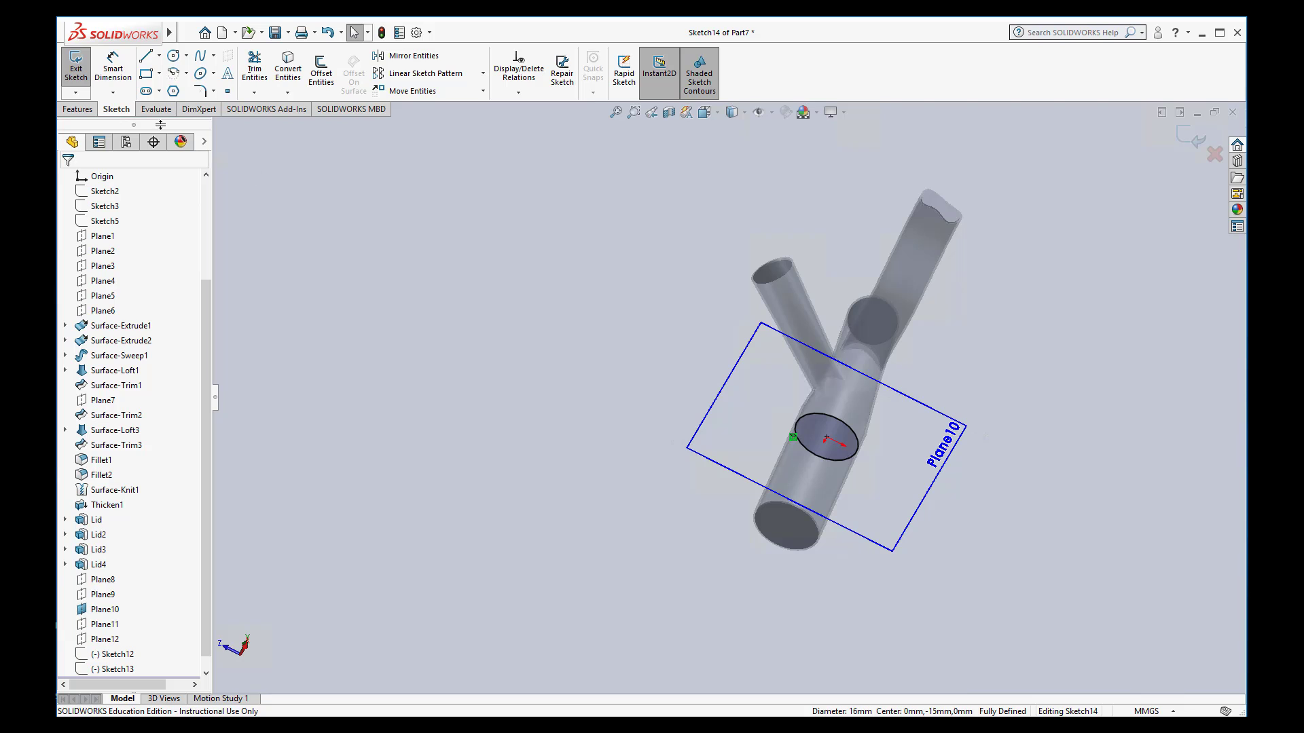
pyautogui.click(76, 61)
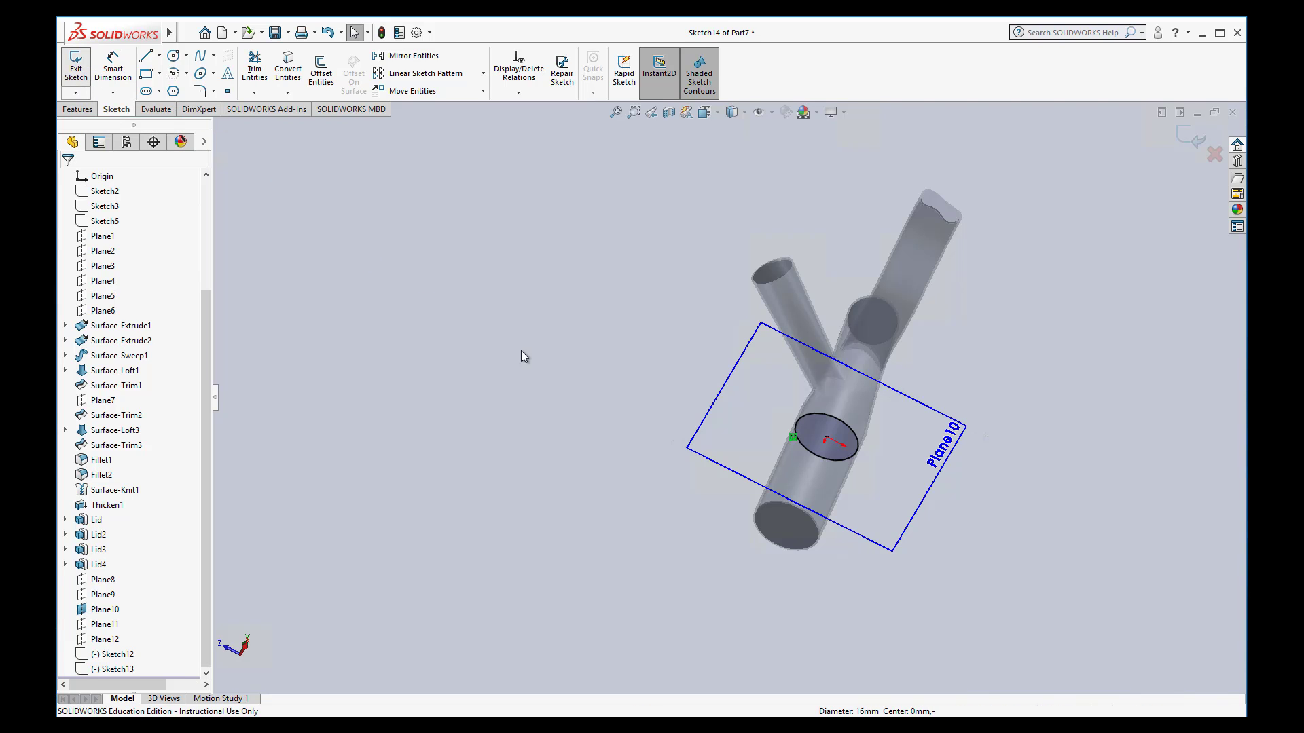
# Extrude the 16 mm circle 1 mm deep with Merge result unchecked.
pyautogui.click(78, 109)
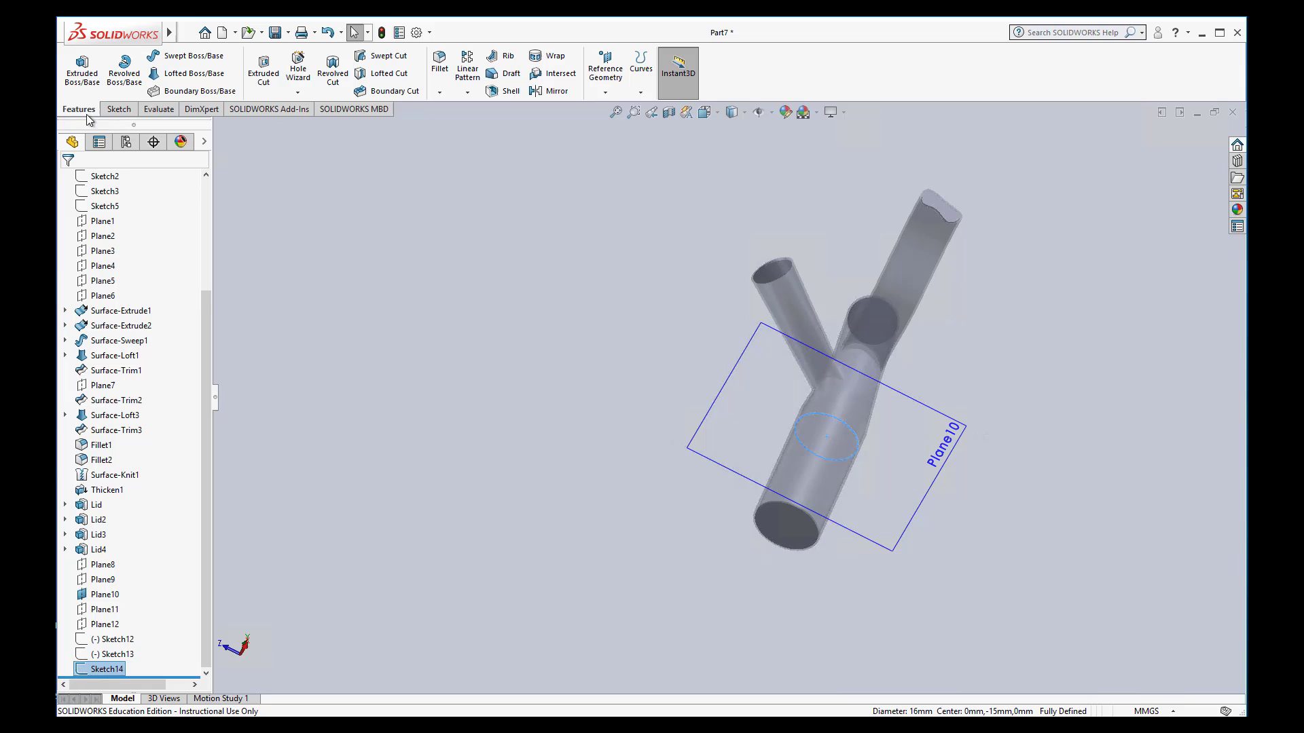
pyautogui.click(83, 68)
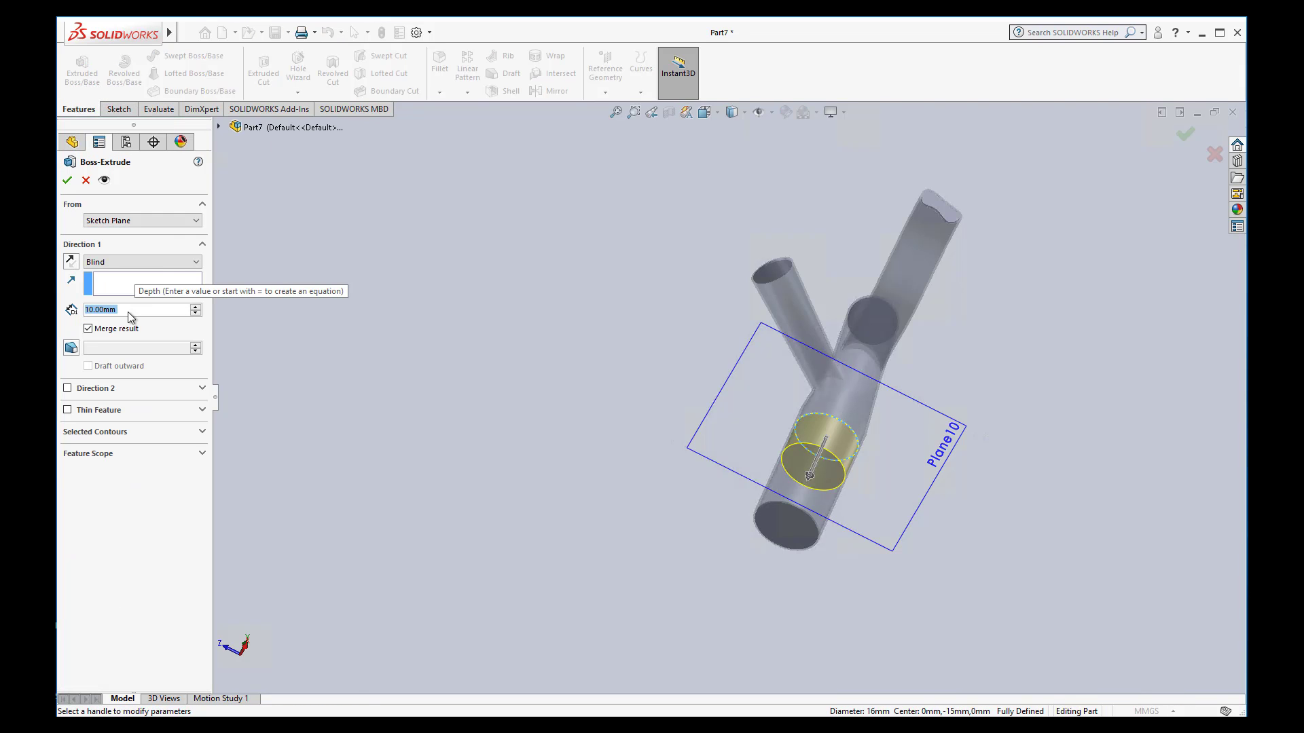
pyautogui.write('1mm')
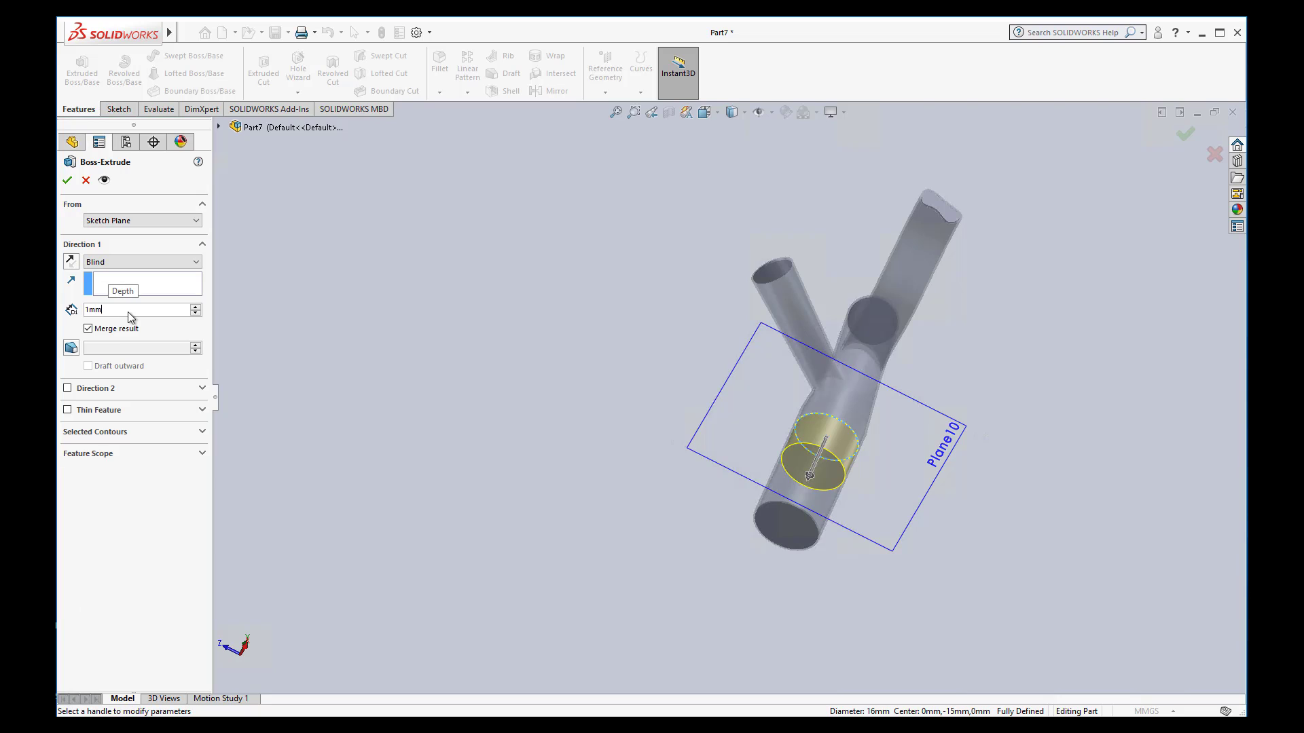
pyautogui.press('Return')
pyautogui.click(125, 331)
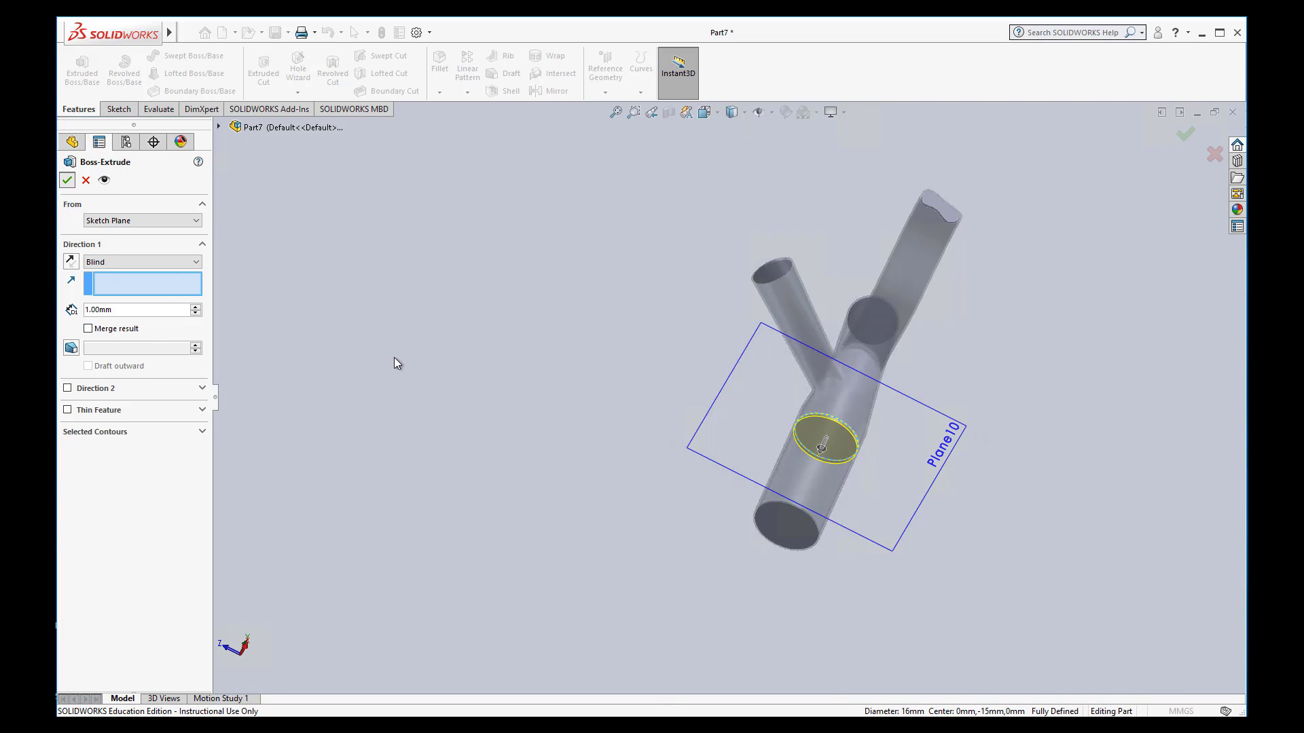
pyautogui.press('Return')
pyautogui.moveTo(475, 406)
pyautogui.mouseDown(button='middle')
pyautogui.moveTo(468, 428)
pyautogui.moveTo(501, 492)
pyautogui.moveTo(490, 480)
pyautogui.mouseUp(button='middle')
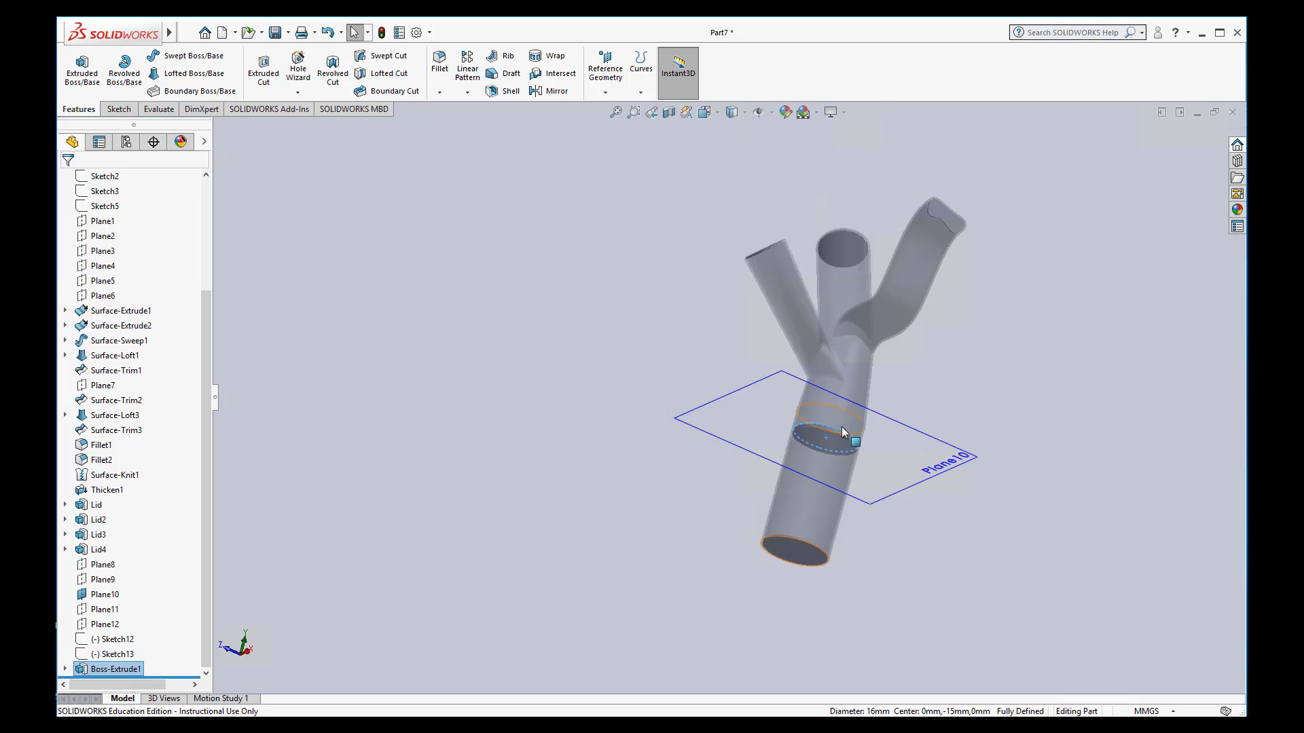
# Hide Plane10.
pyautogui.click(554, 451)
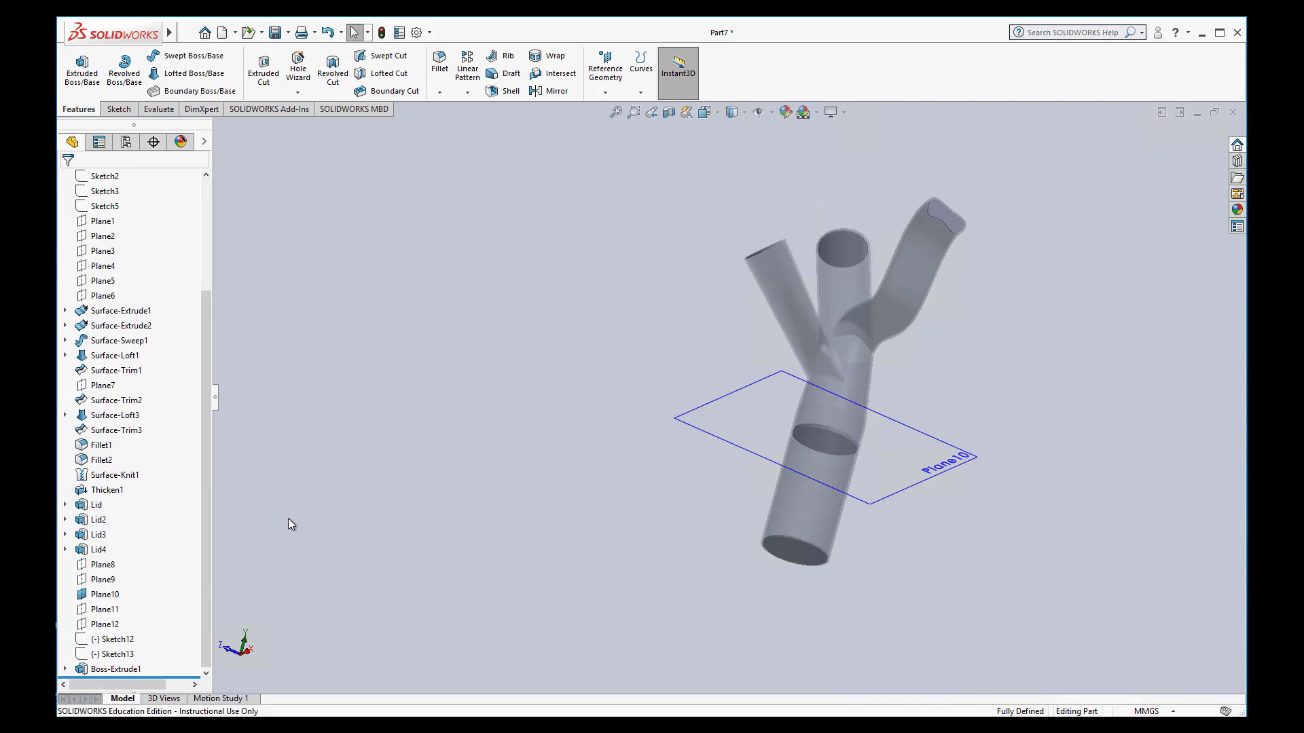
pyautogui.rightClick(106, 595)
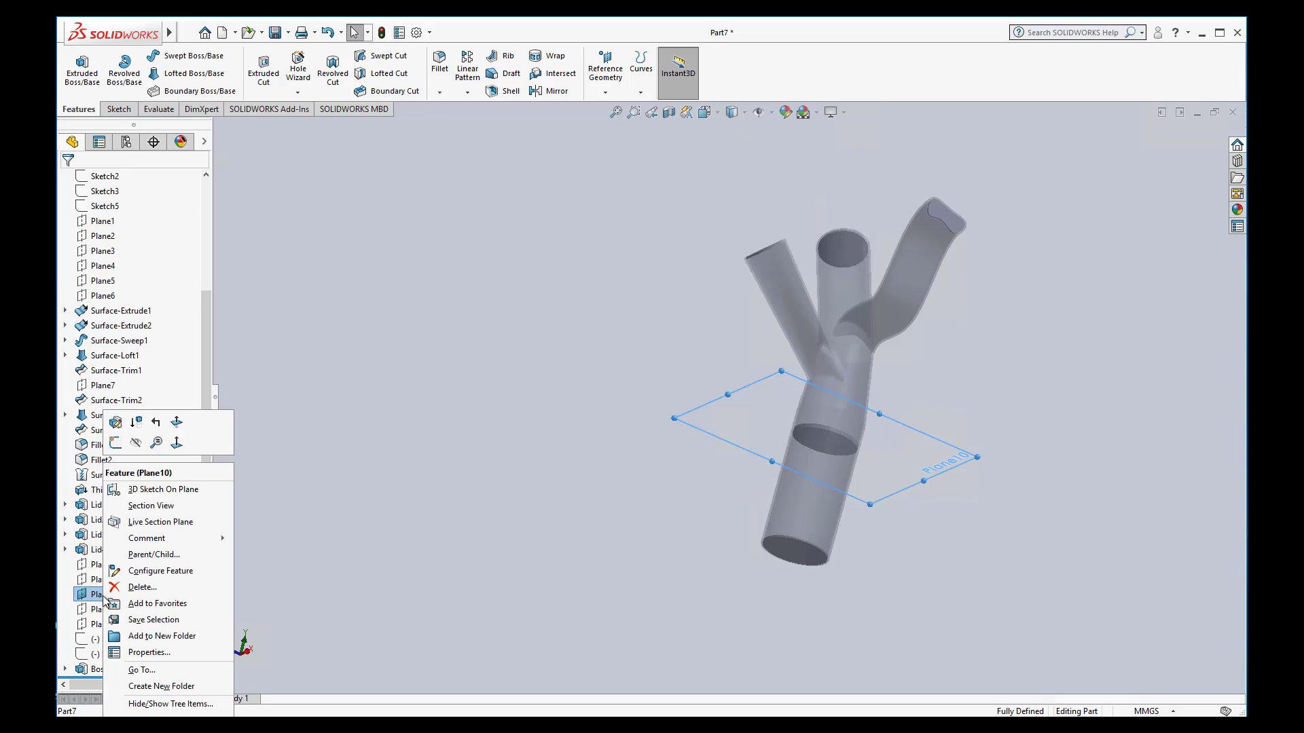
pyautogui.click(136, 443)
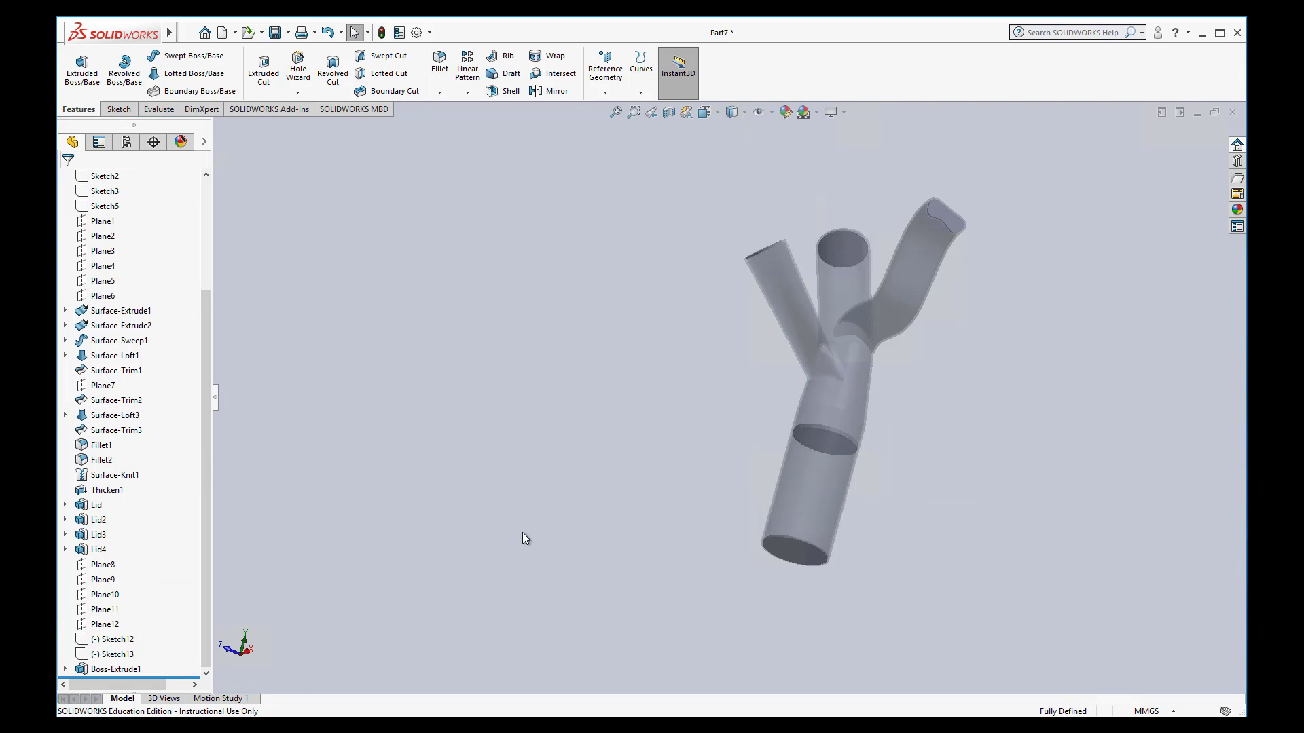
# Make the Boss-Extrude1 disk transparent.
pyautogui.rightClick(107, 672)
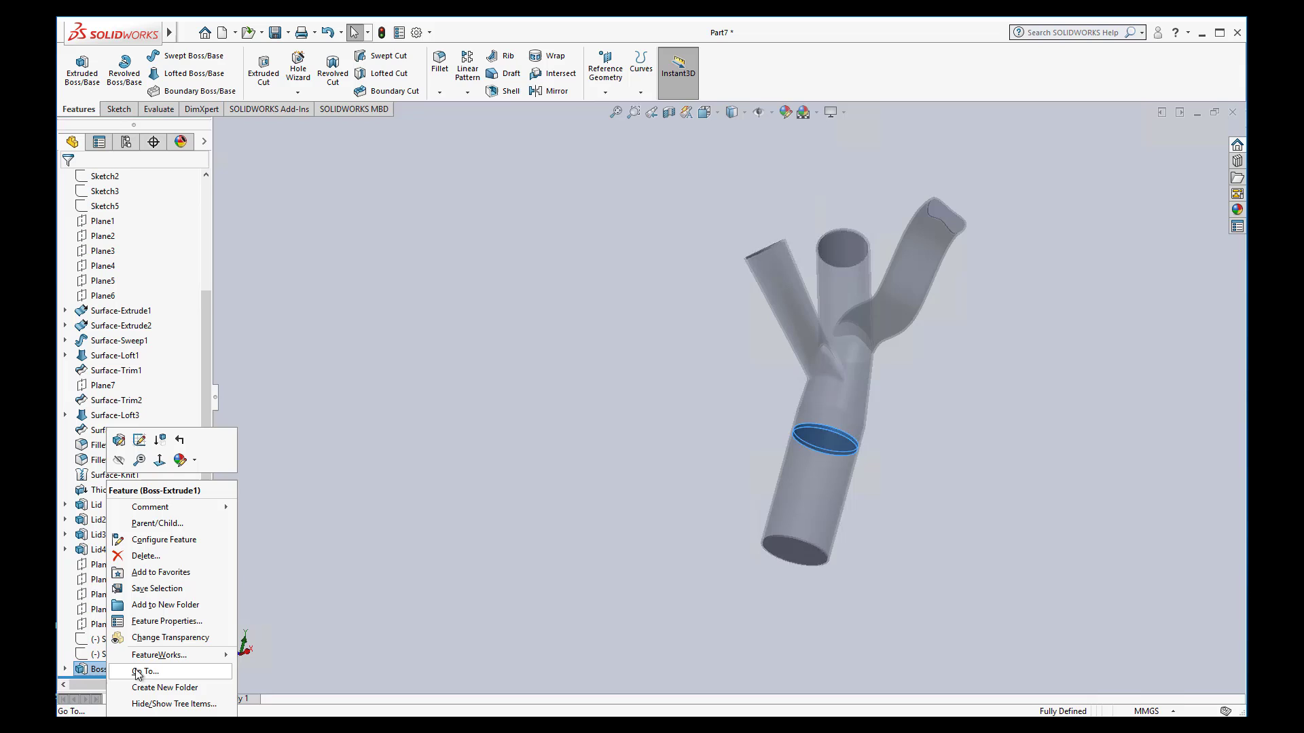
pyautogui.click(160, 638)
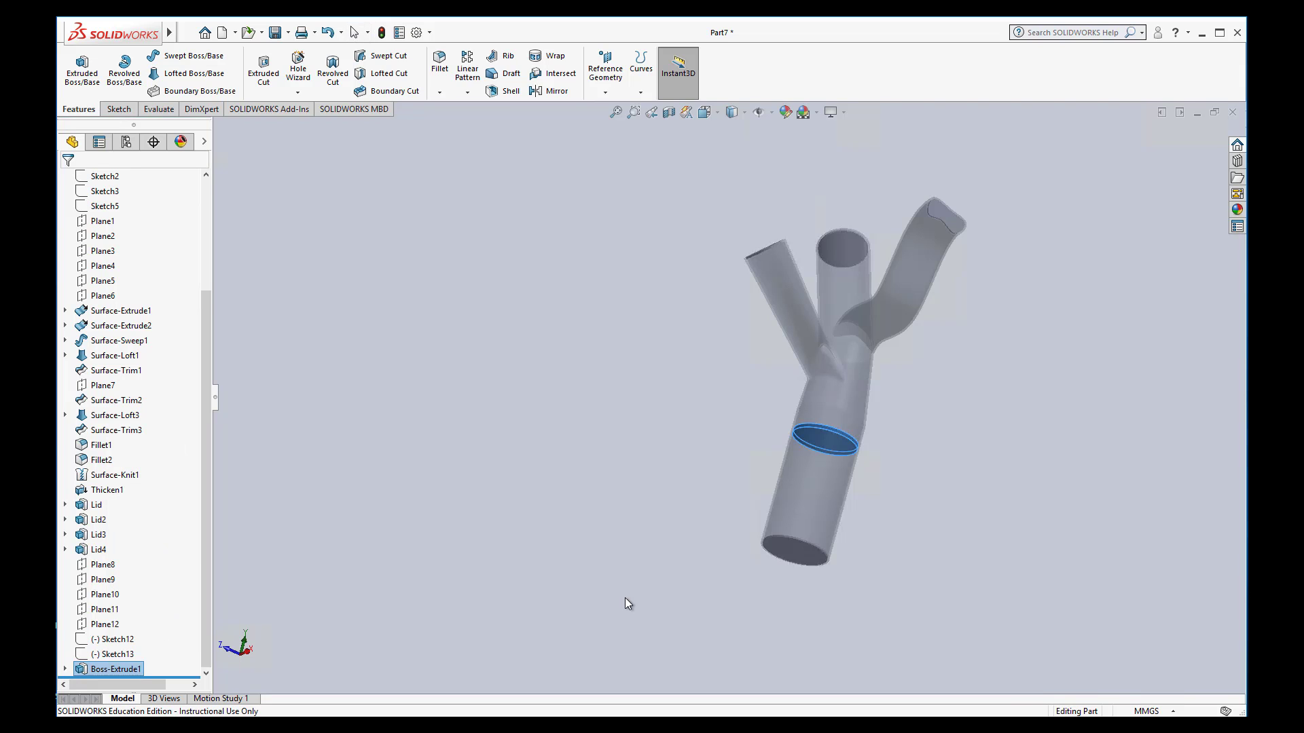
pyautogui.click(541, 548)
pyautogui.moveTo(935, 554); pyautogui.dragTo(885, 552, button='middle')
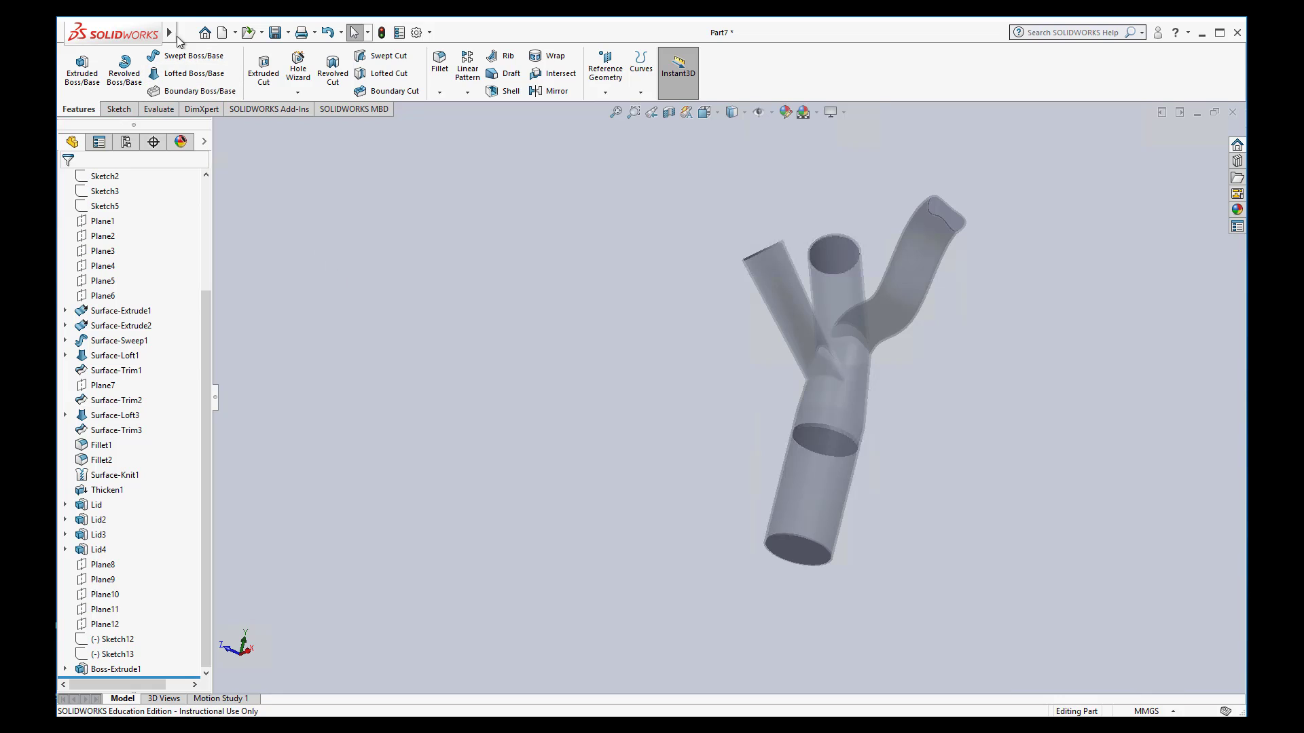
# Re-enable the SOLIDWORKS Flow Simulation 2018 add-in.
pyautogui.moveTo(178, 37)
pyautogui.click(297, 33)
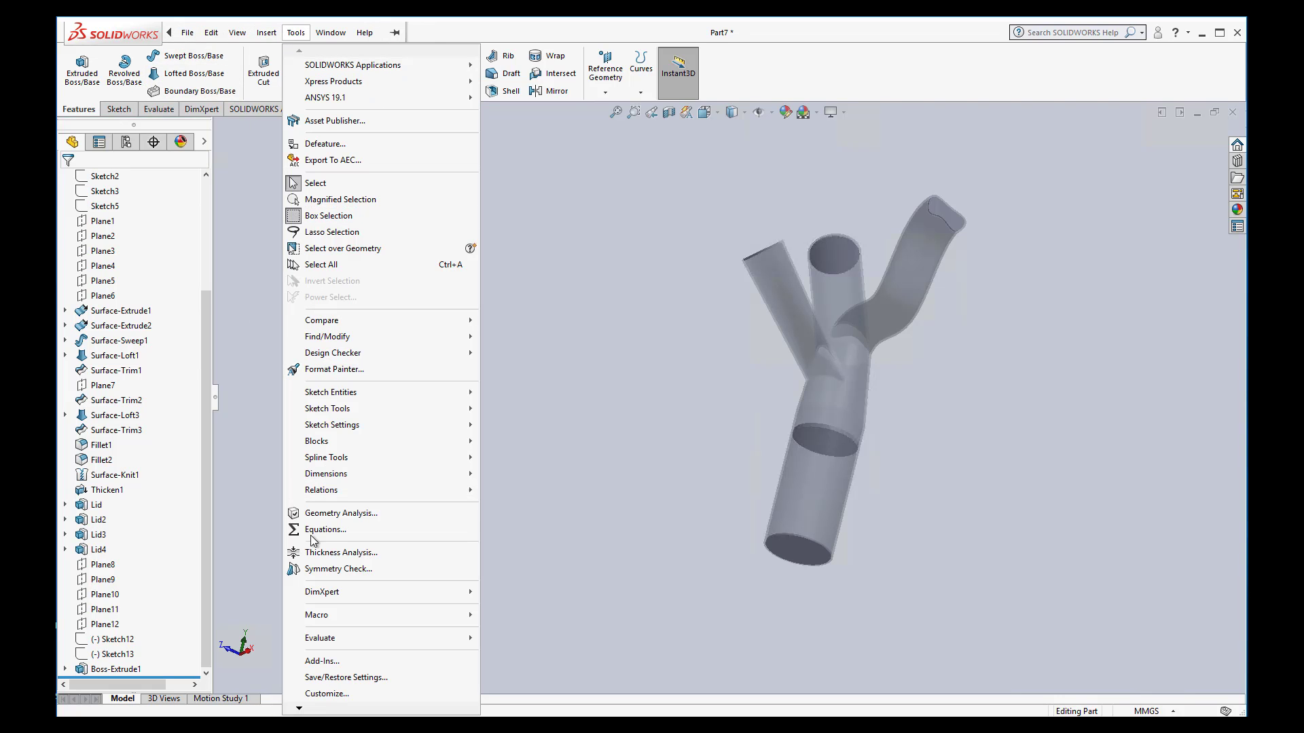
pyautogui.click(328, 663)
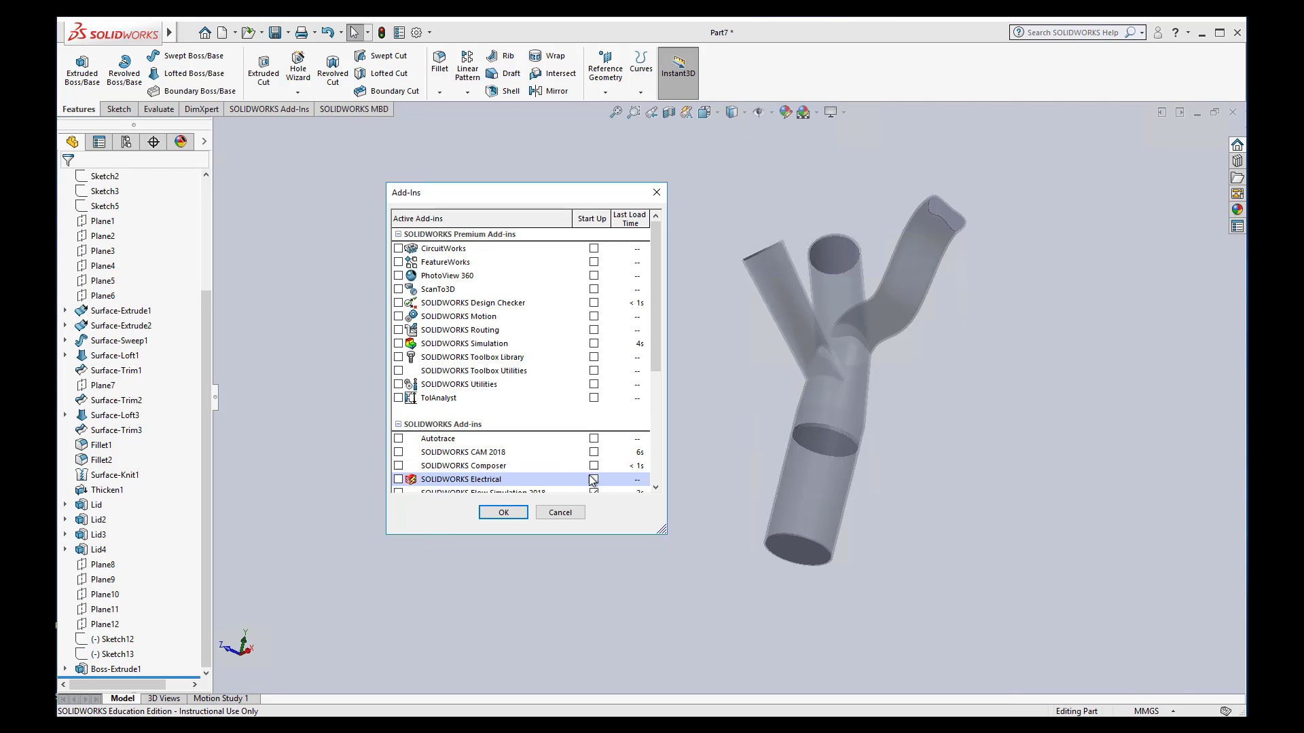
pyautogui.scroll(-1, 591, 479)
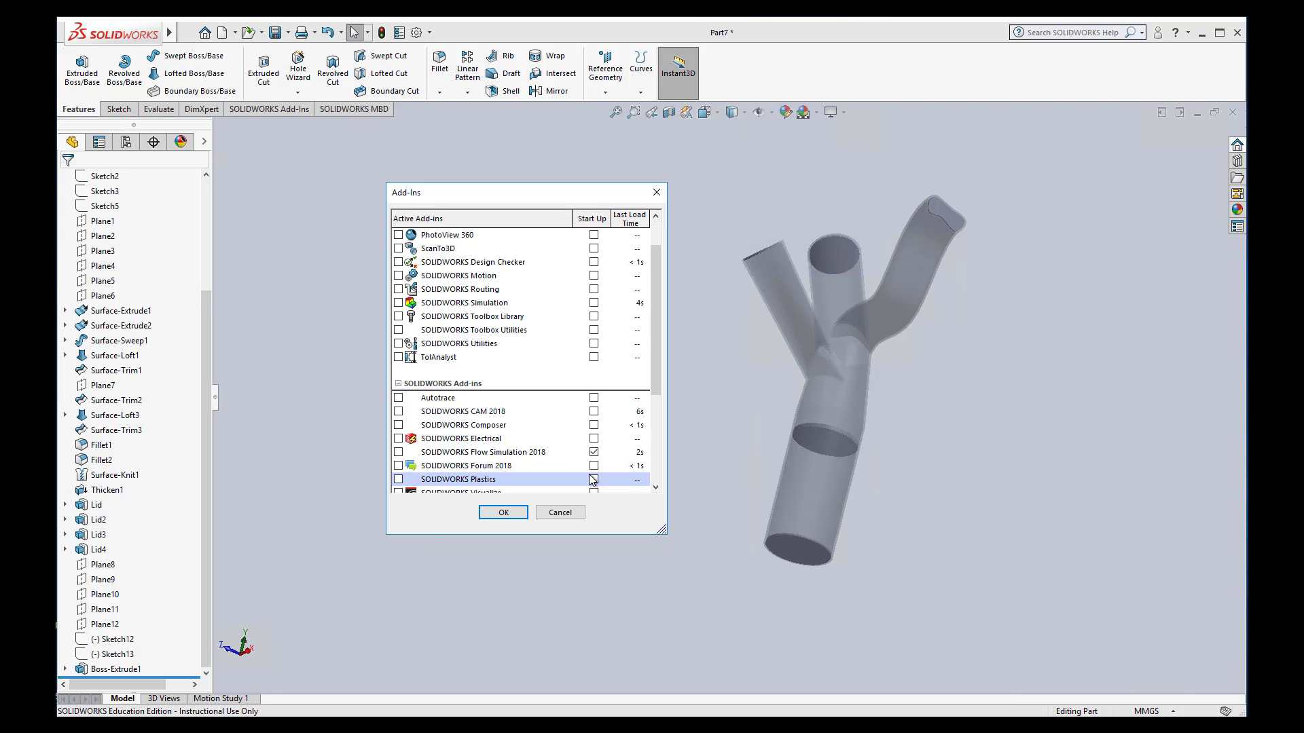
pyautogui.click(399, 452)
pyautogui.click(505, 513)
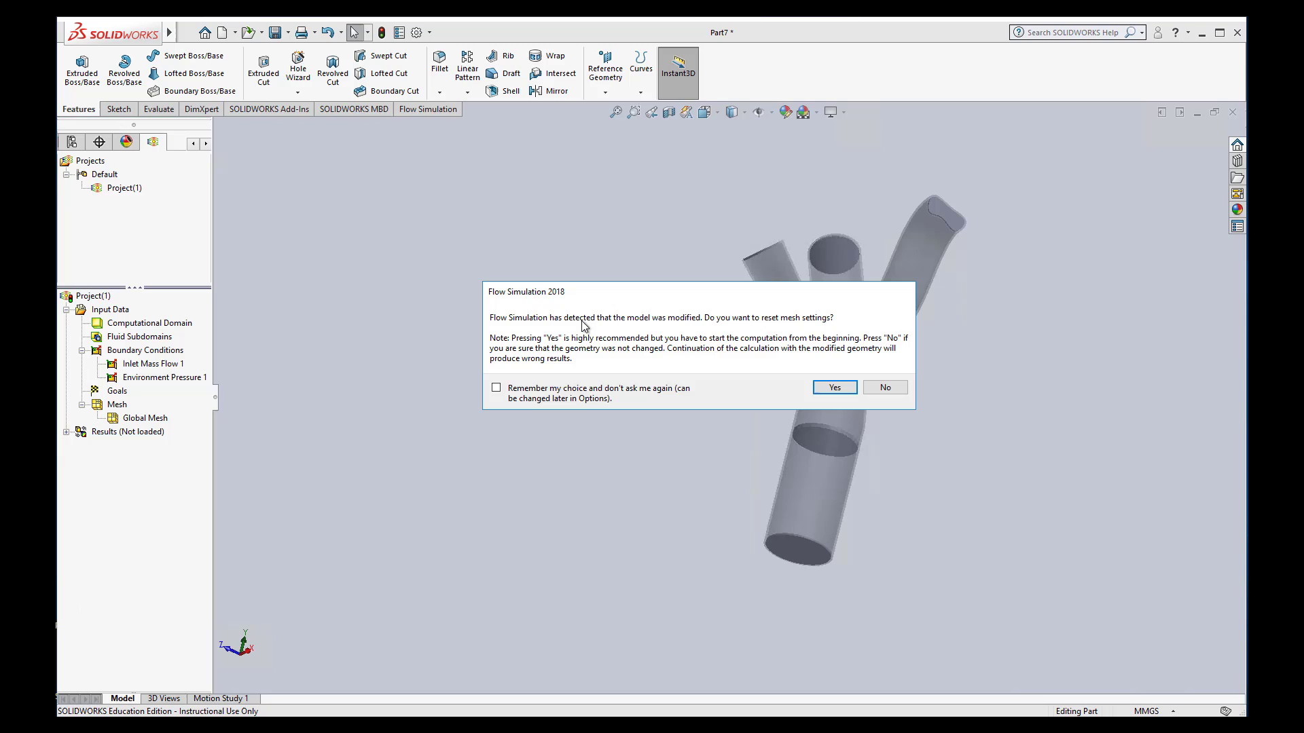
# Accept resetting the mesh settings for the modified model.
pyautogui.click(840, 388)
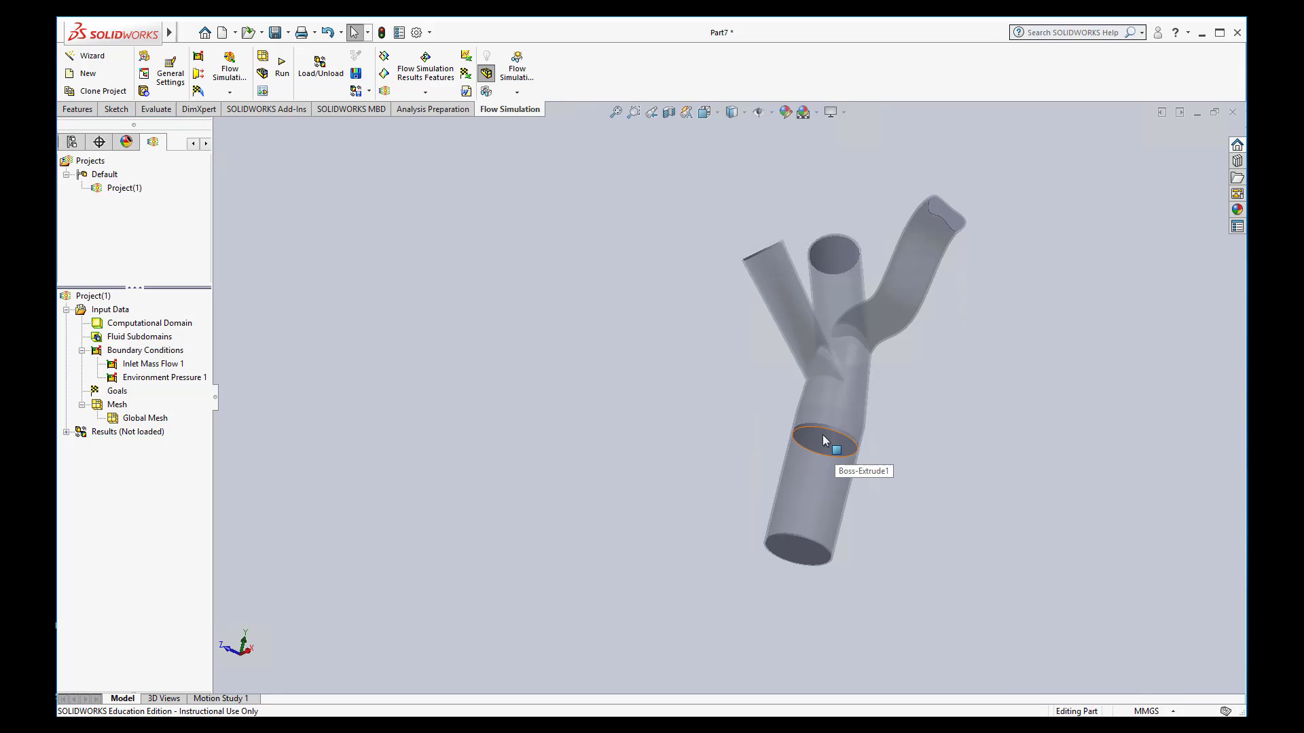
# Disable the Boss-Extrude1 body in Component Control.
pyautogui.rightClick(115, 317)
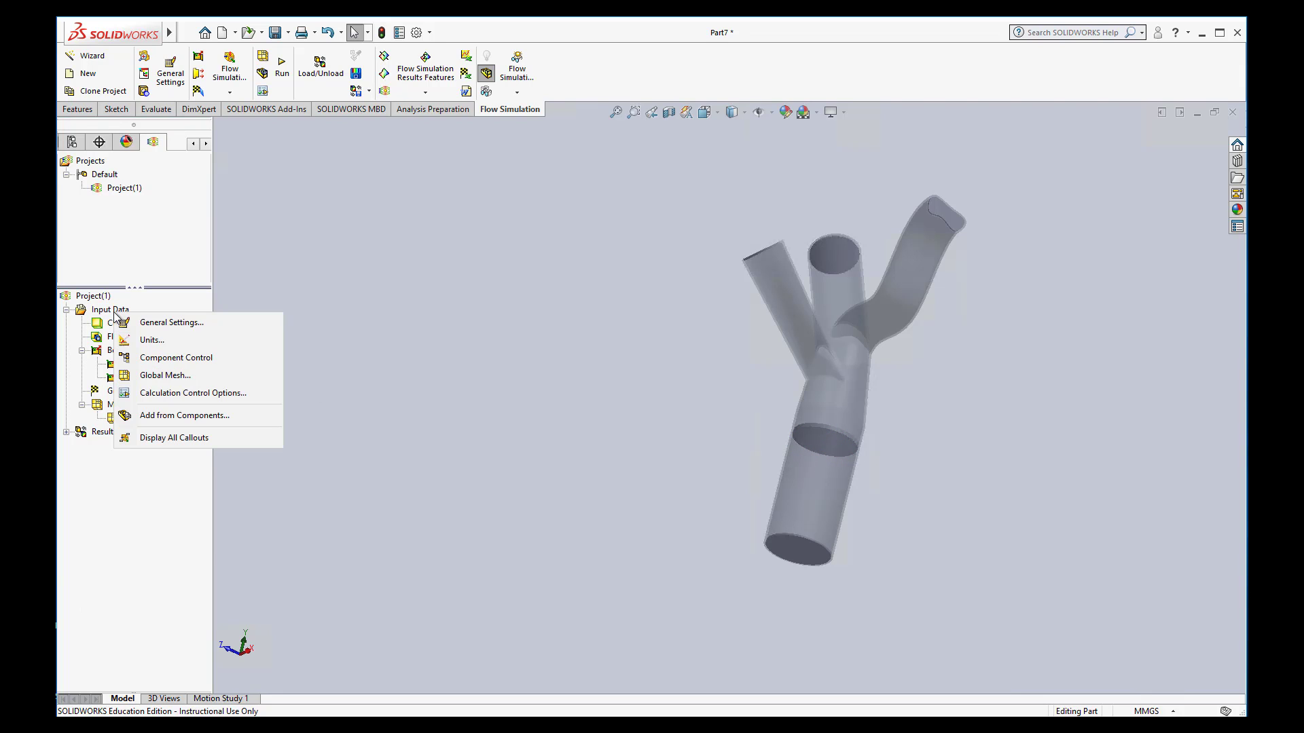
pyautogui.click(173, 357)
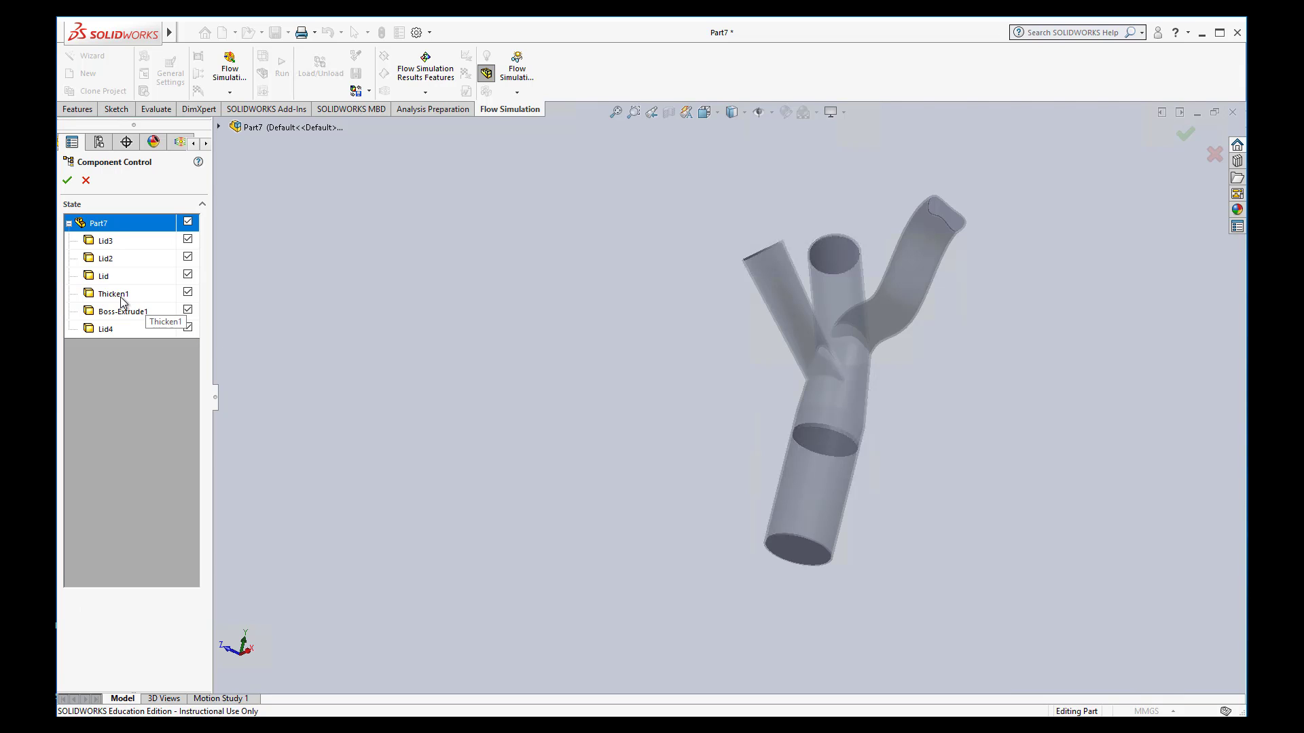
pyautogui.click(188, 311)
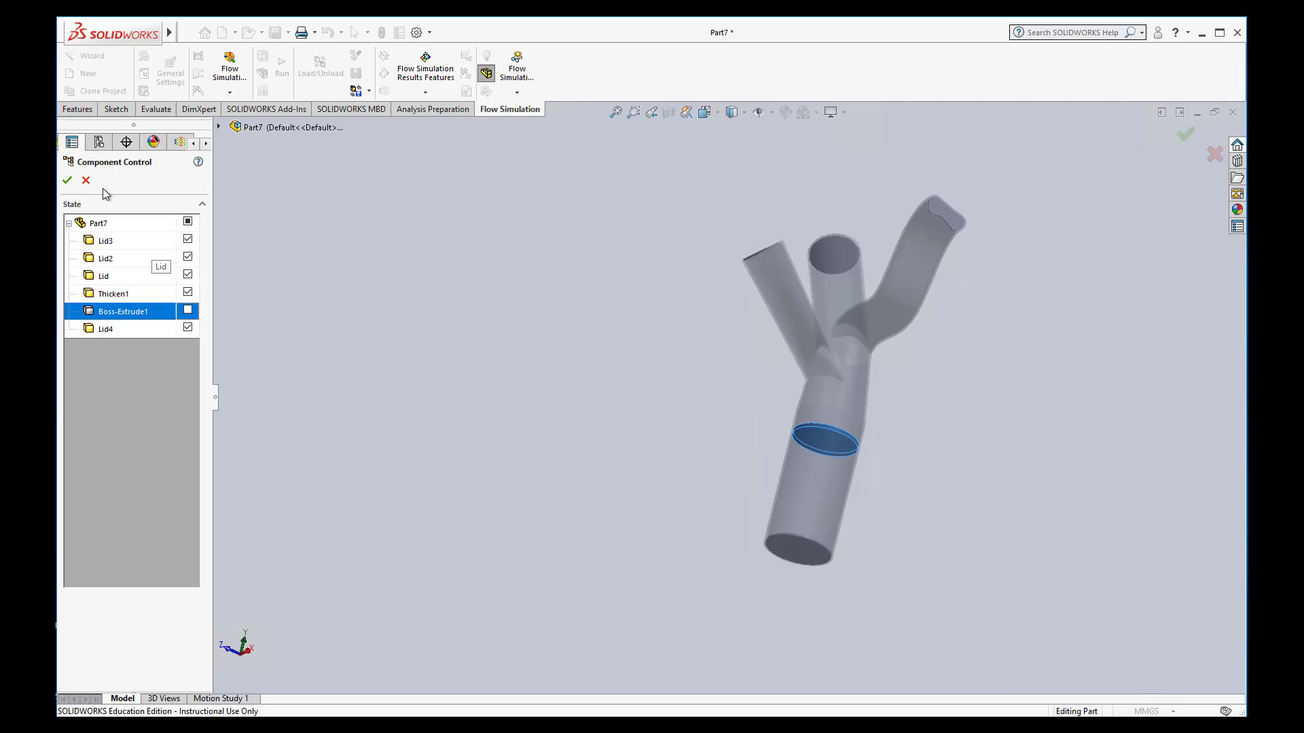
pyautogui.click(66, 180)
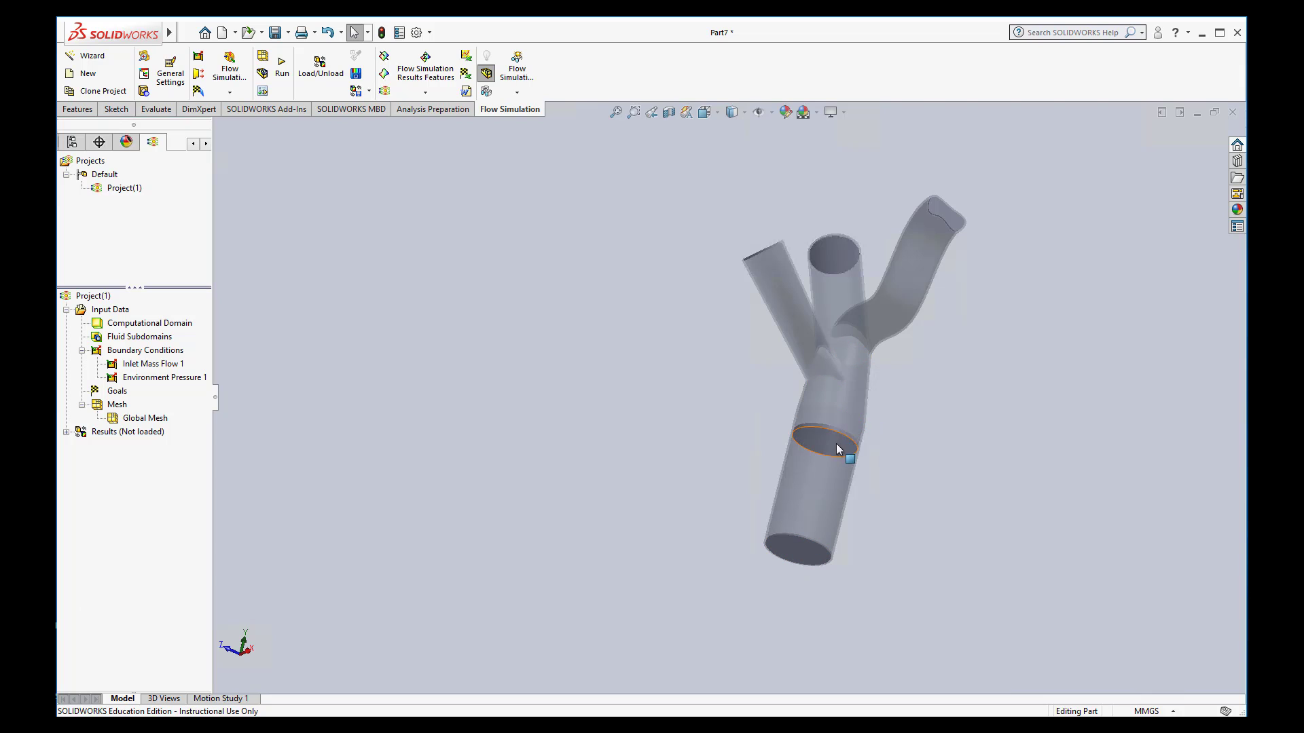
# Run a new calculation with results loading, then expand Results (4.fld).
pyautogui.click(281, 68)
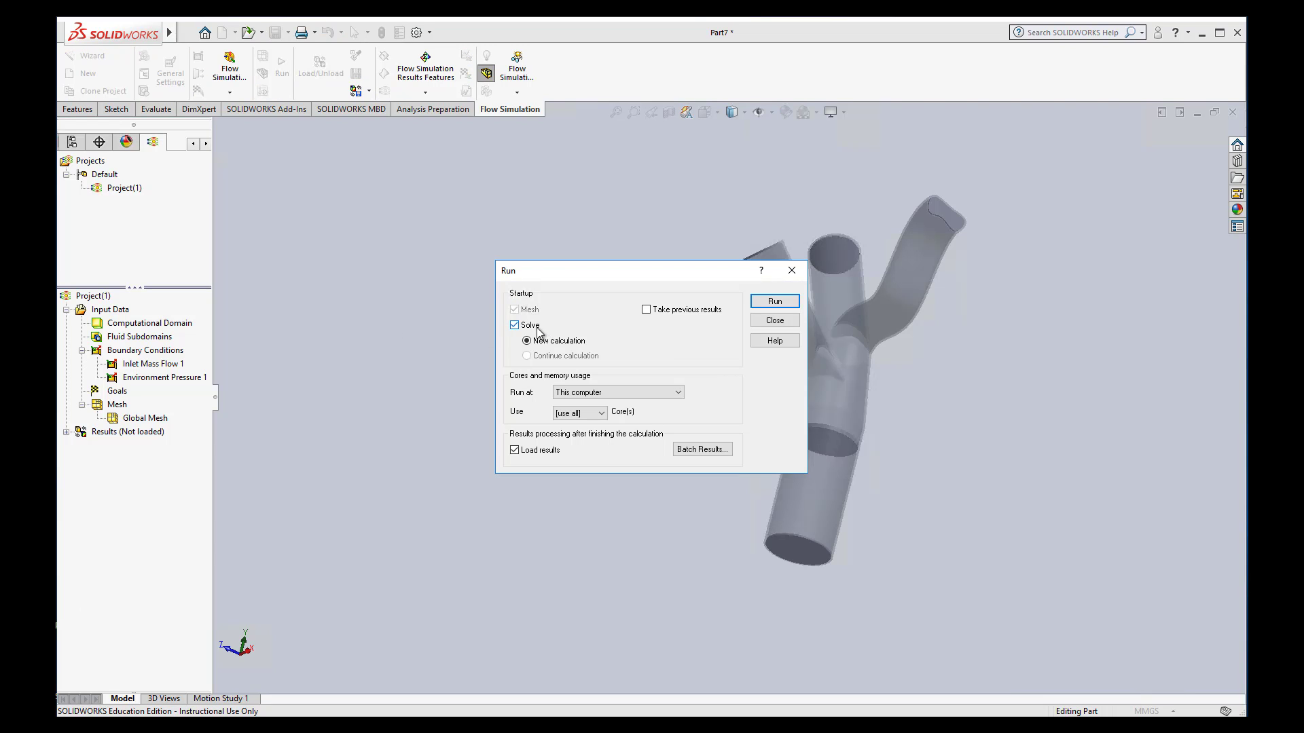
pyautogui.click(773, 302)
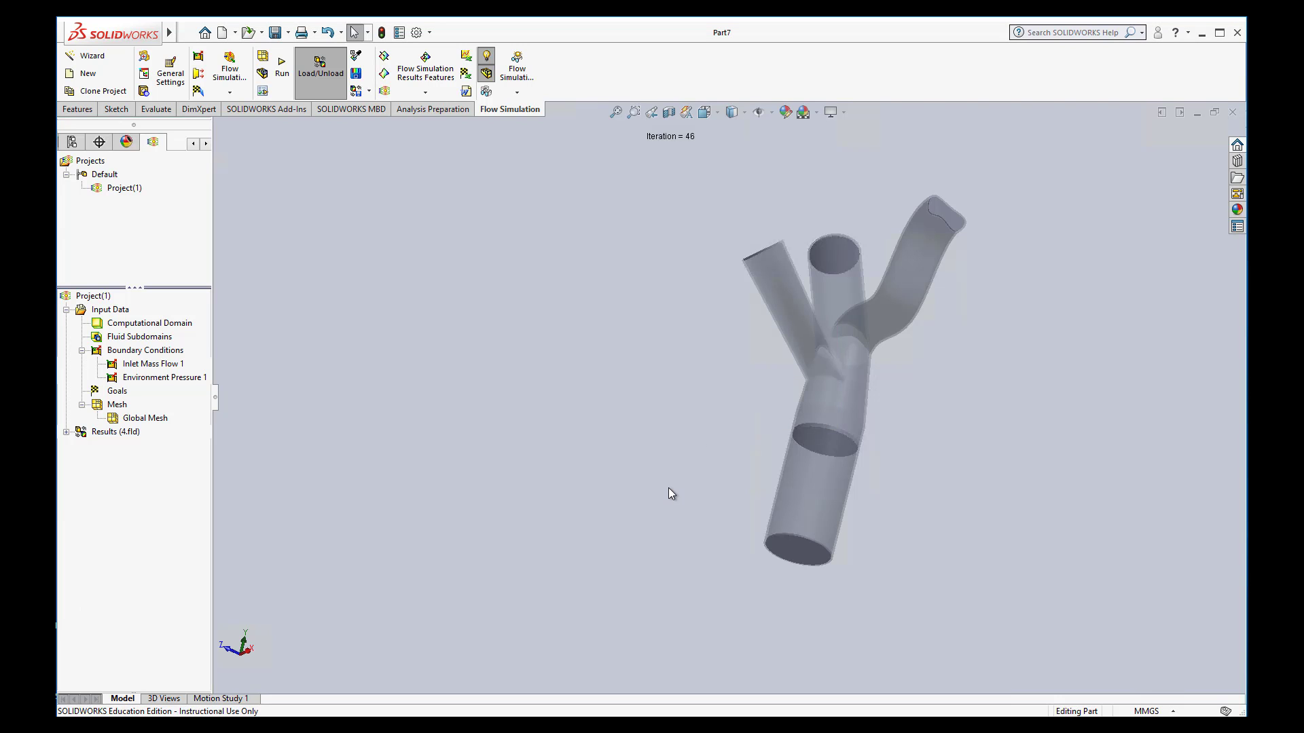
pyautogui.click(67, 433)
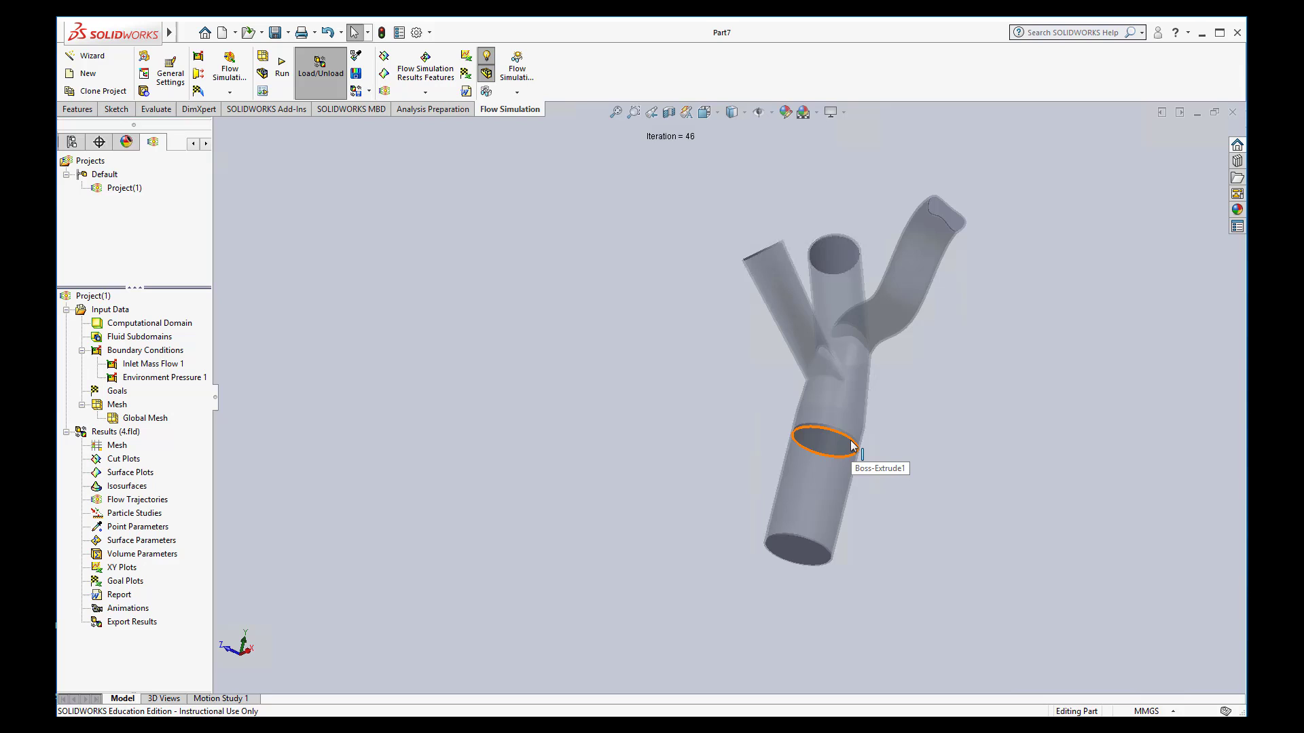
# Insert Flow Trajectories 1 with 20 points starting from the pipe's bottom end face.
pyautogui.click(128, 503)
pyautogui.moveTo(127, 508); pyautogui.dragTo(185, 520)
pyautogui.click(186, 520)
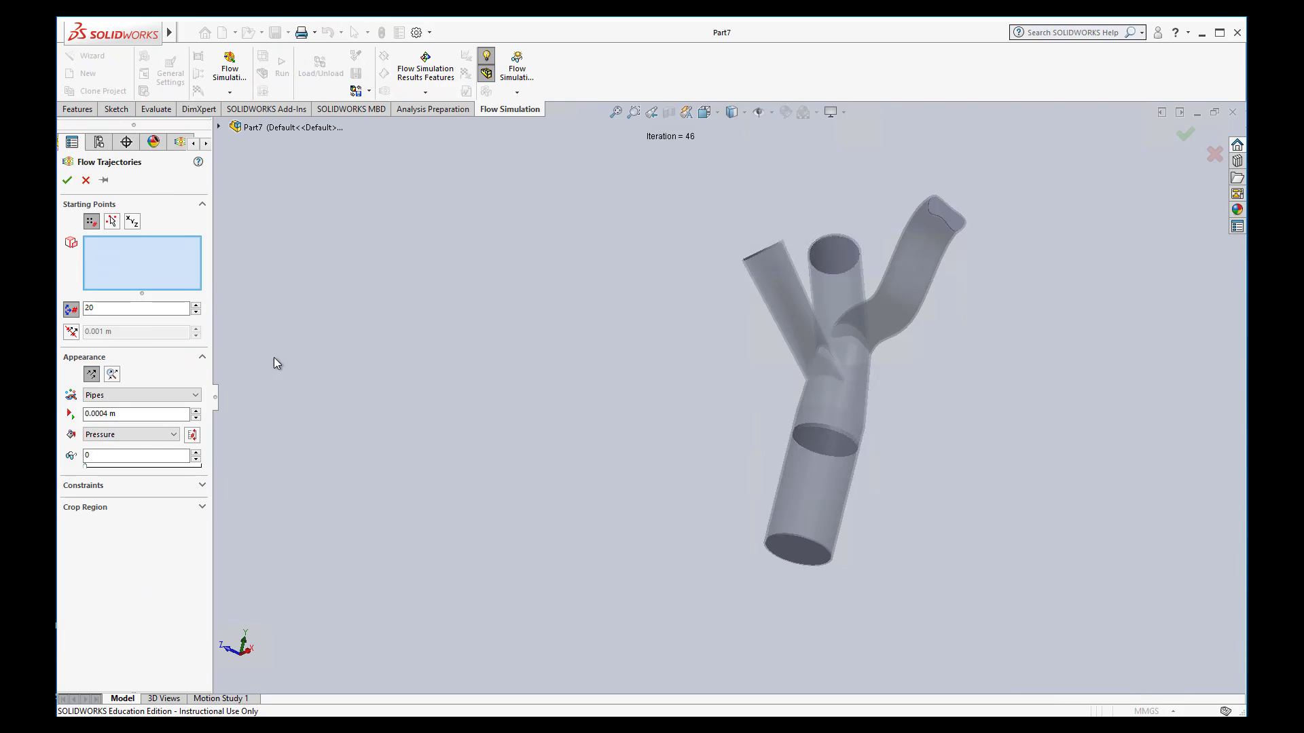
pyautogui.moveTo(943, 556)
pyautogui.mouseDown(button='middle')
pyautogui.moveTo(903, 608)
pyautogui.moveTo(809, 558)
pyautogui.moveTo(913, 575)
pyautogui.moveTo(824, 536)
pyautogui.moveTo(870, 501)
pyautogui.moveTo(800, 574)
pyautogui.mouseUp(button='middle')
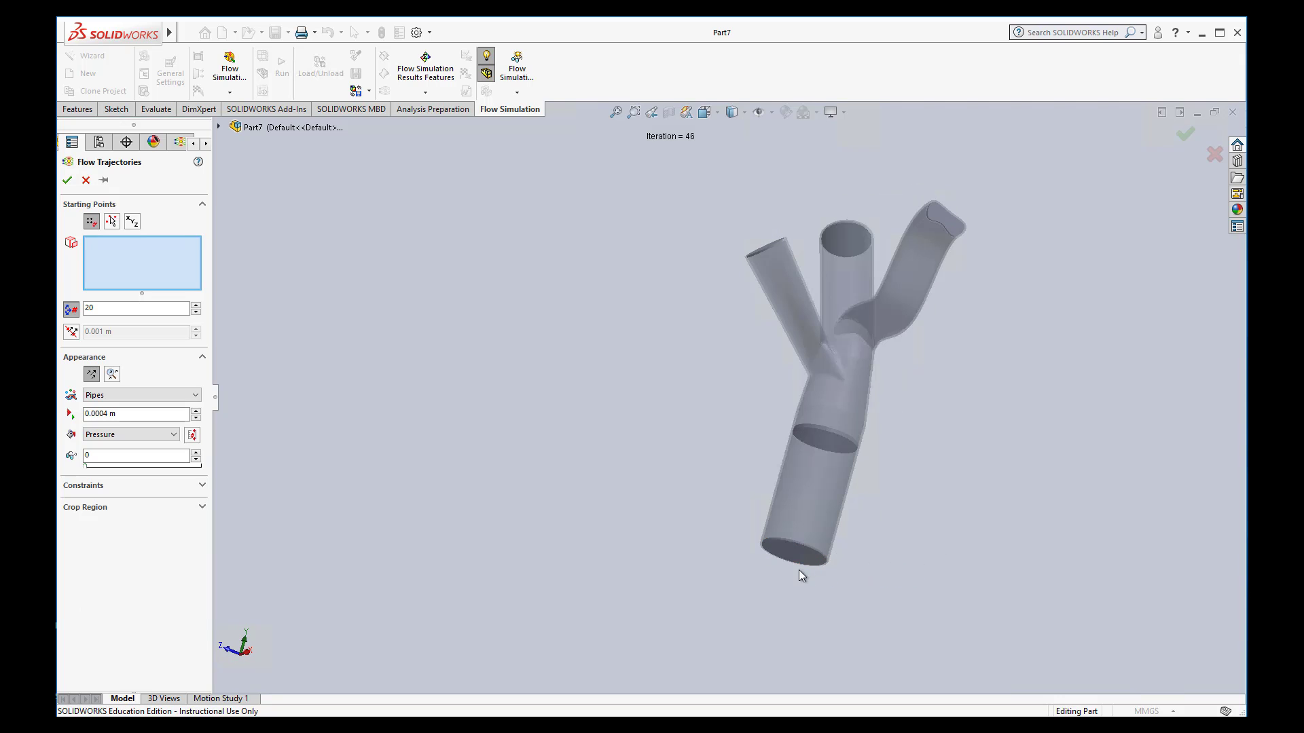
pyautogui.rightClick(797, 558)
pyautogui.click(832, 597)
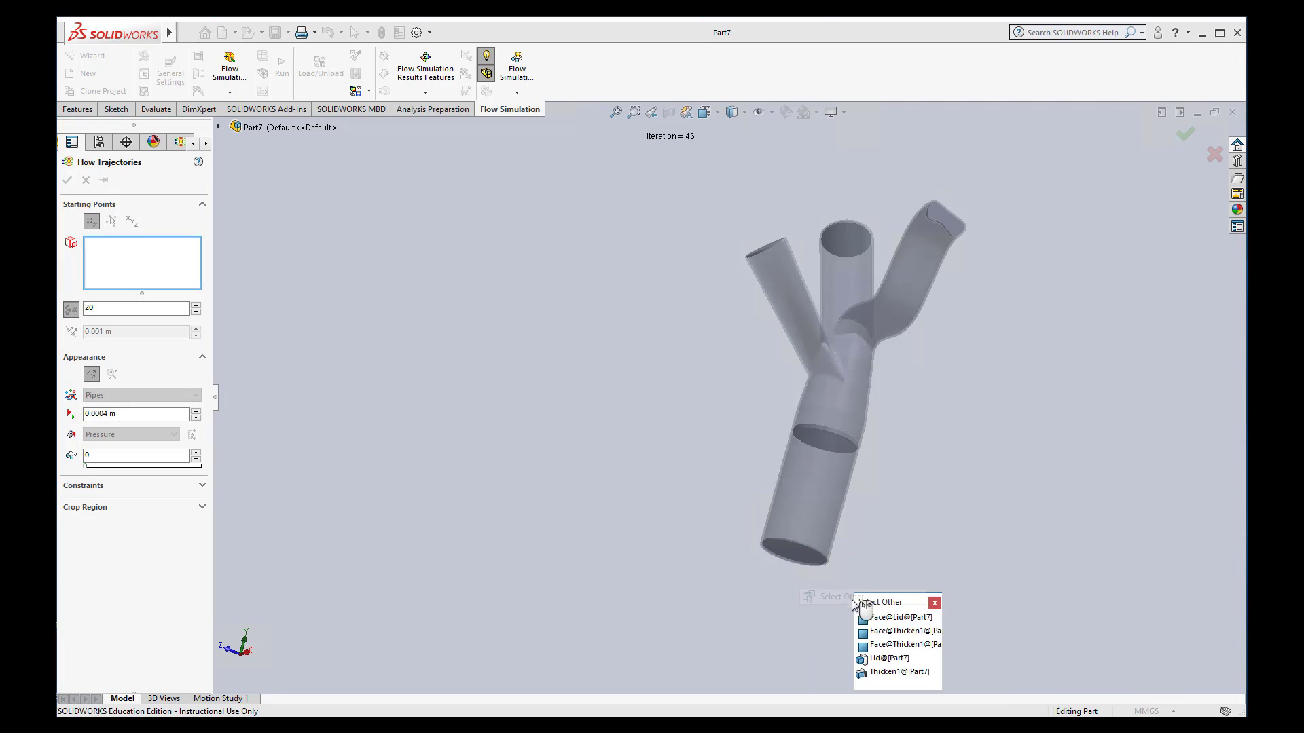
pyautogui.click(889, 619)
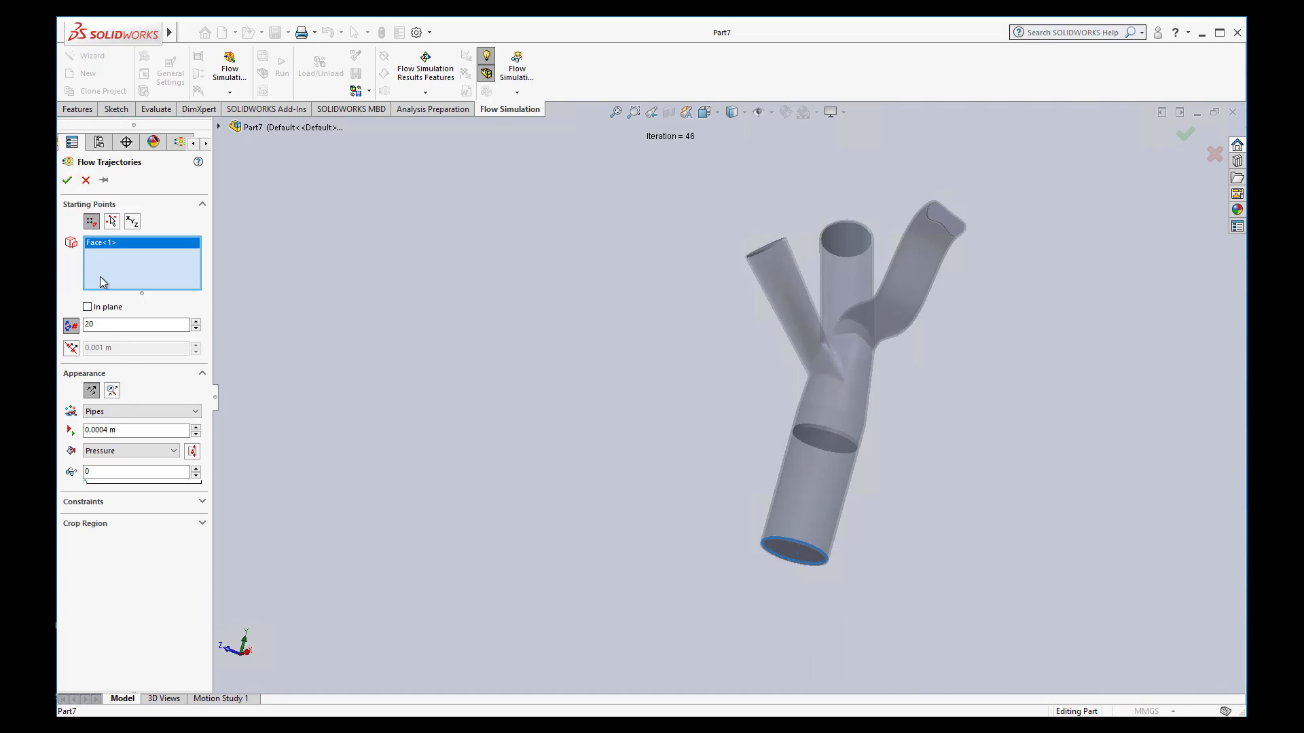
pyautogui.click(67, 180)
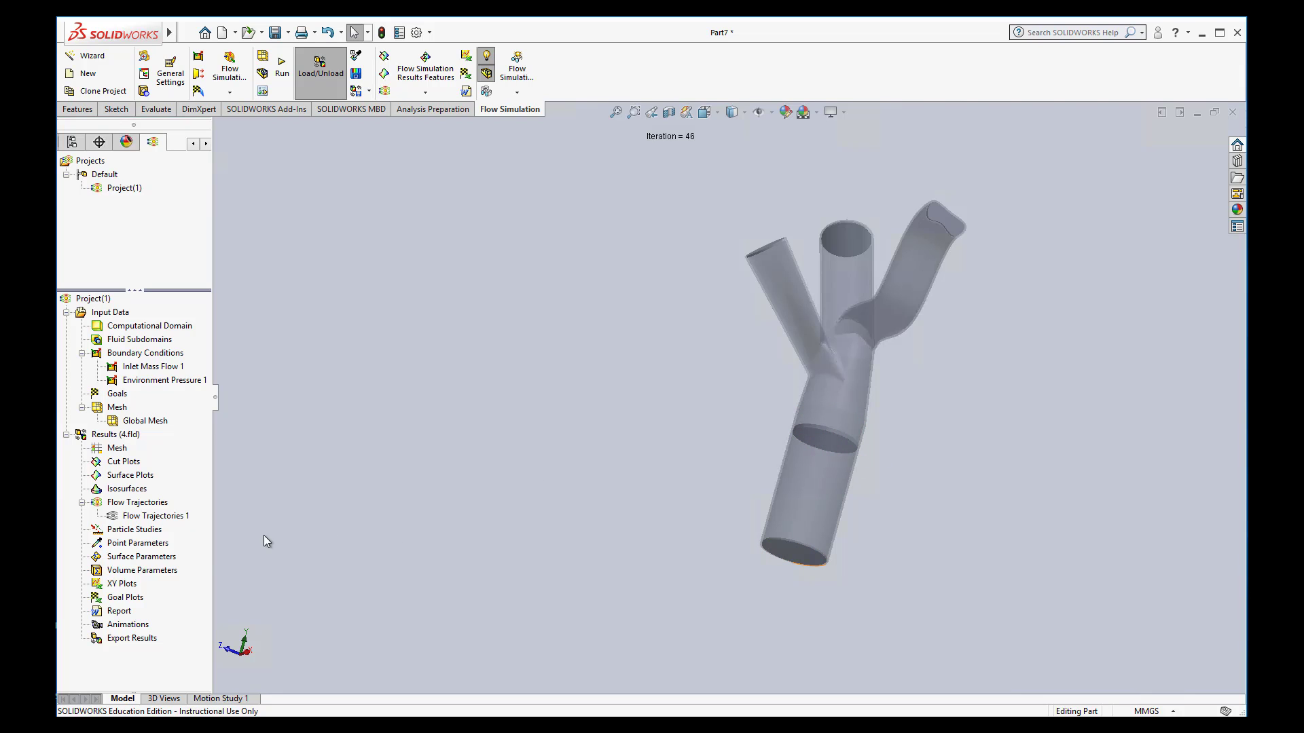
# Insert a new Surface Parameters report and select the disk face inside the pipe.
pyautogui.rightClick(149, 561)
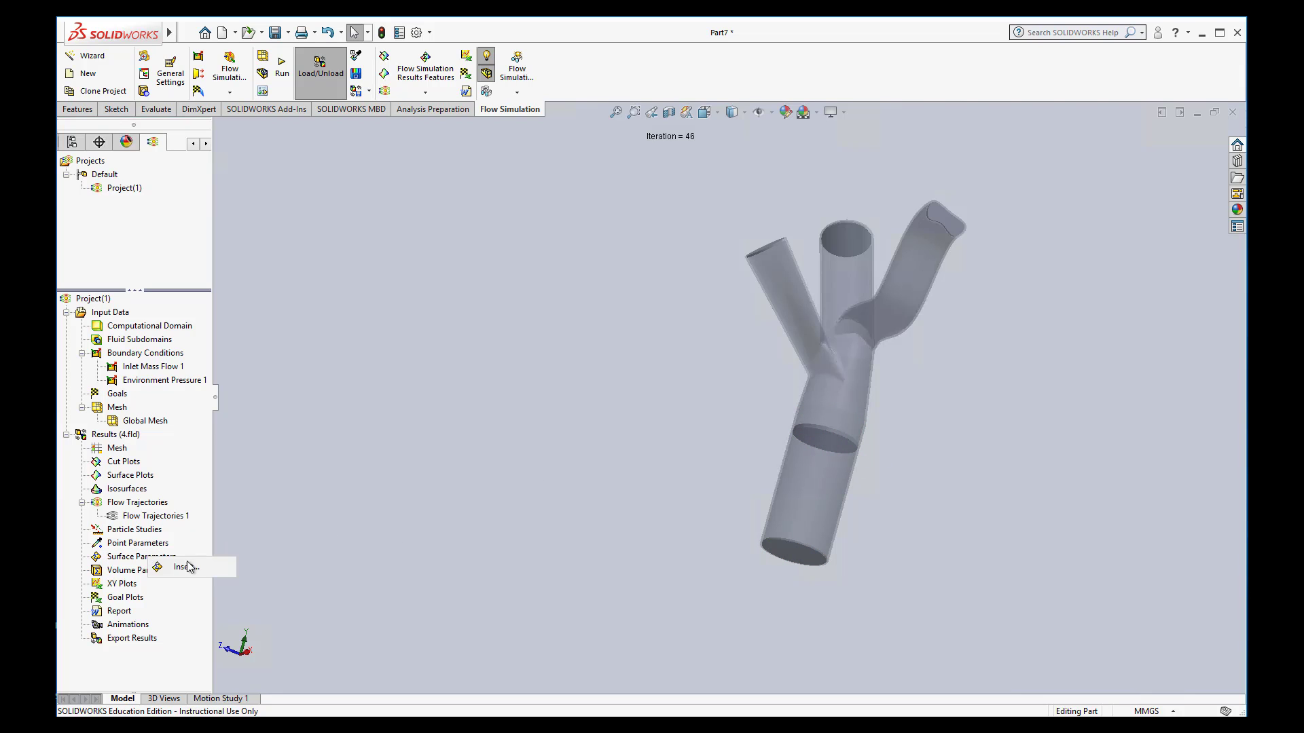
pyautogui.click(178, 567)
pyautogui.rightClick(832, 448)
pyautogui.click(831, 449)
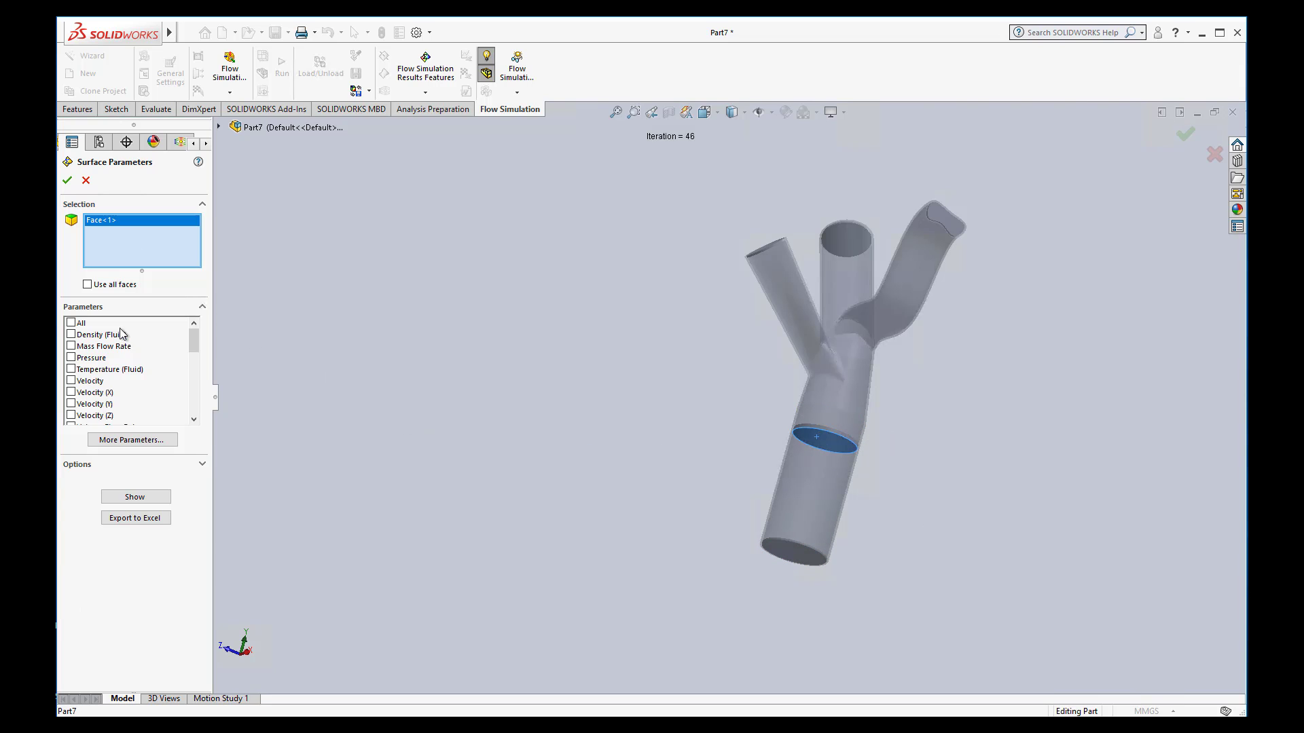
# Show Mass Flow Rate, Pressure and Velocity (0.0010 kg/s, about 0.005 m/s) and keep Surface Parameters 1.
pyautogui.click(75, 347)
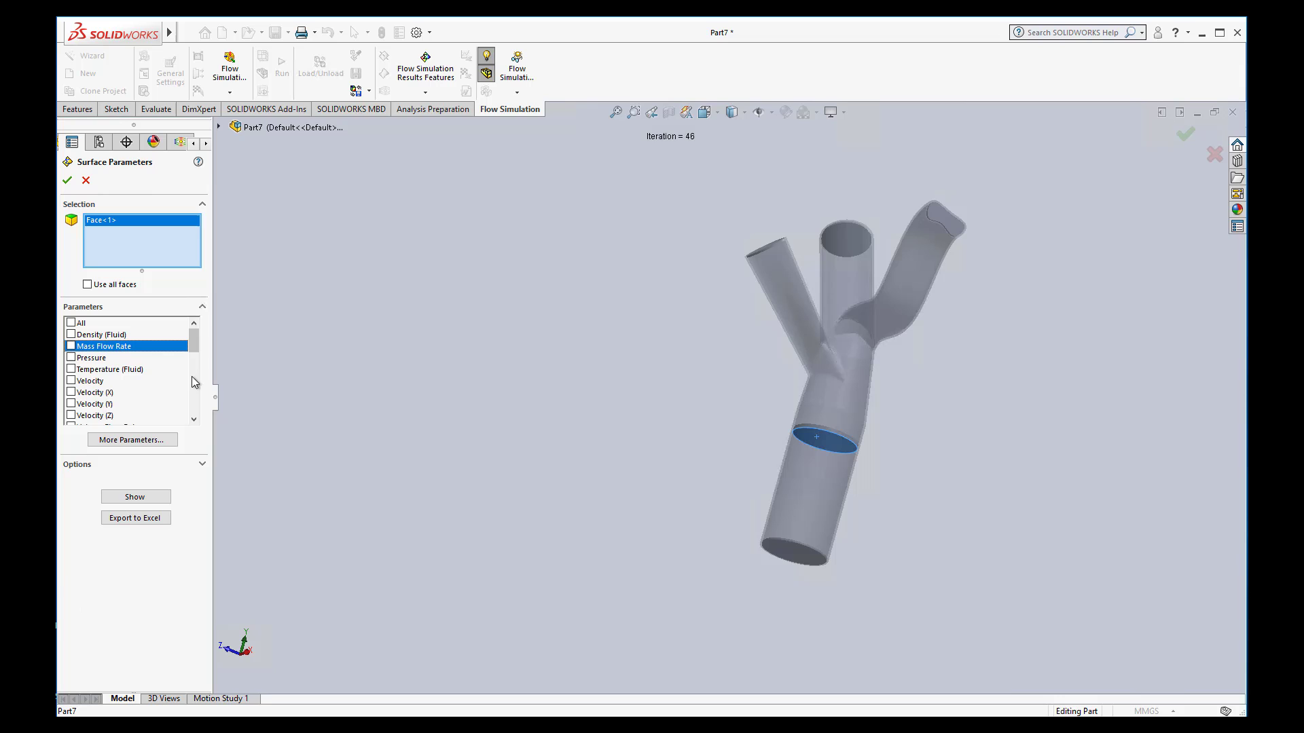
pyautogui.click(73, 358)
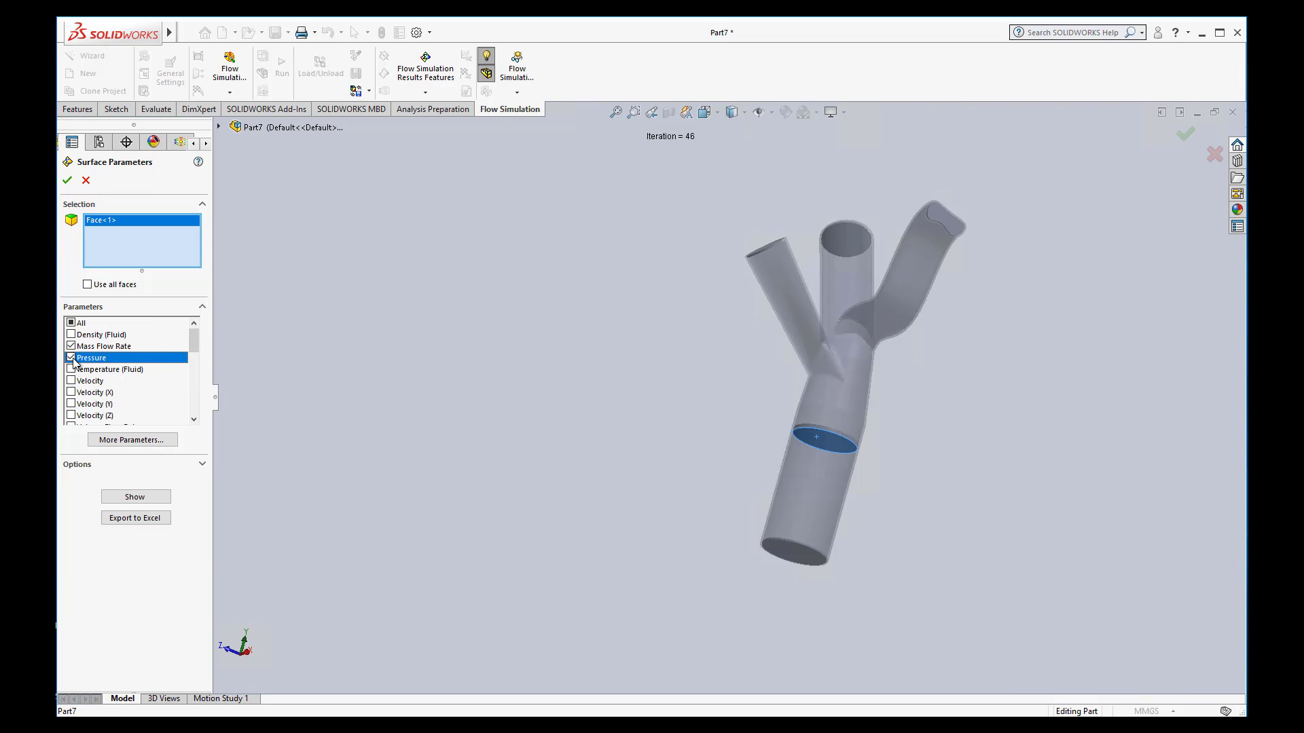
pyautogui.click(73, 381)
pyautogui.click(135, 498)
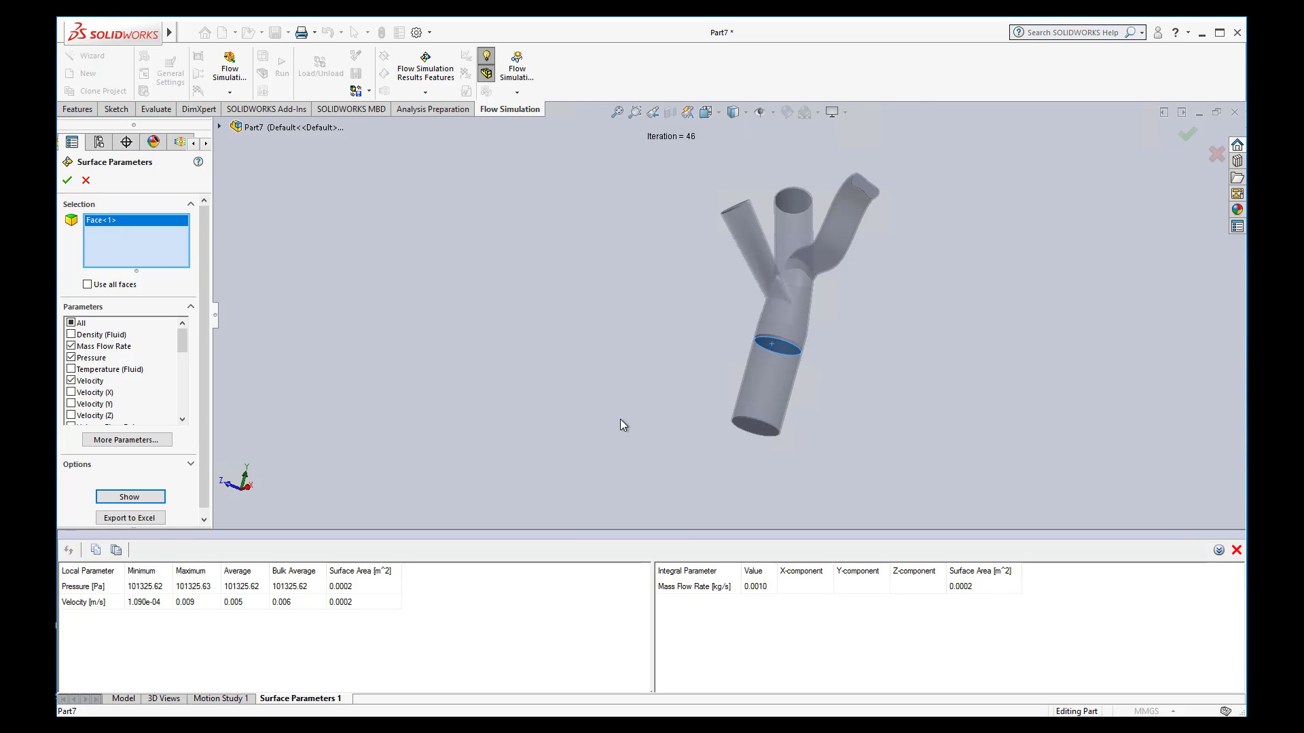
pyautogui.click(66, 180)
pyautogui.rightClick(120, 313)
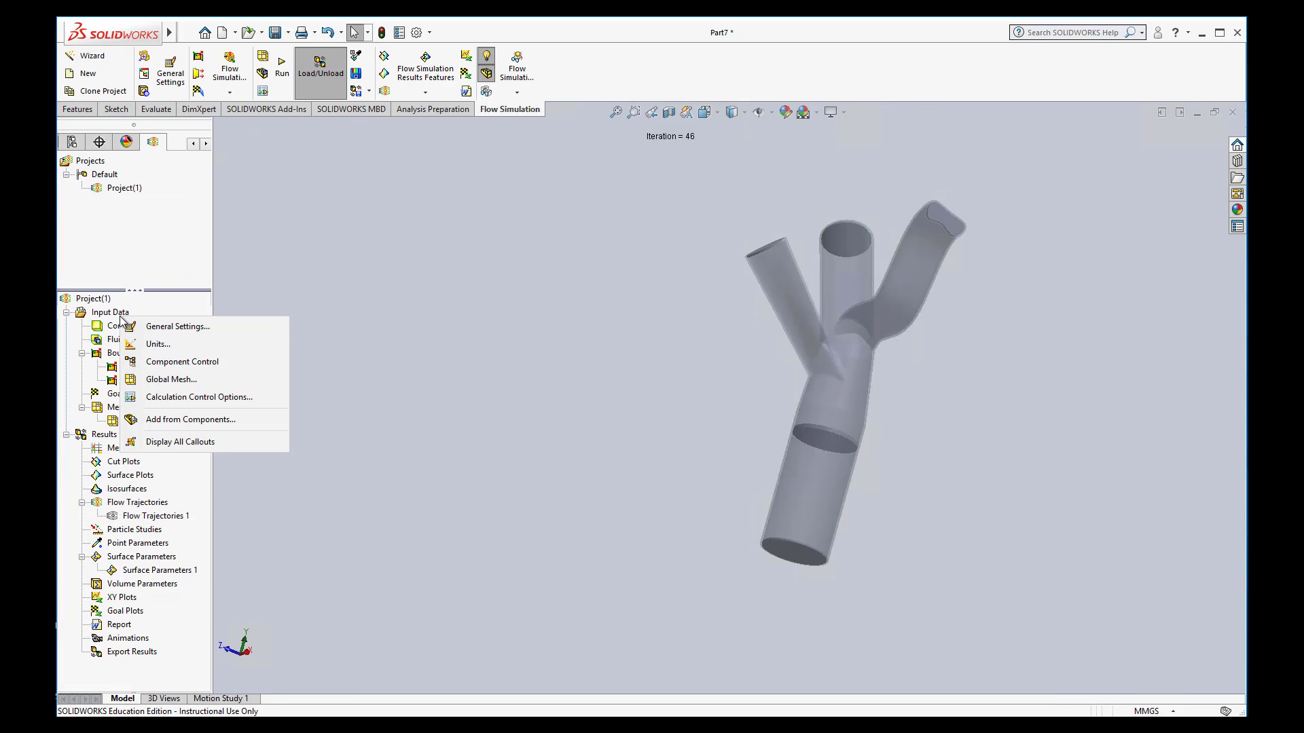
pyautogui.click(180, 362)
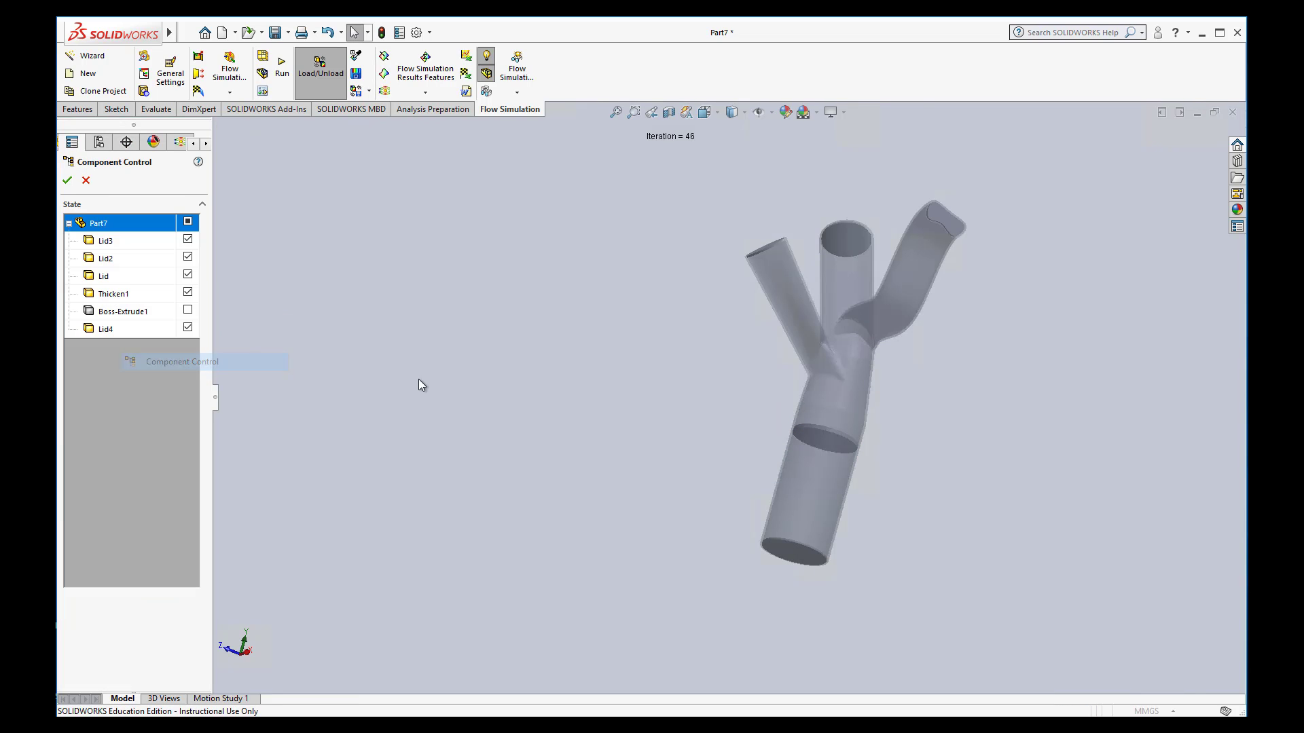
pyautogui.click(67, 180)
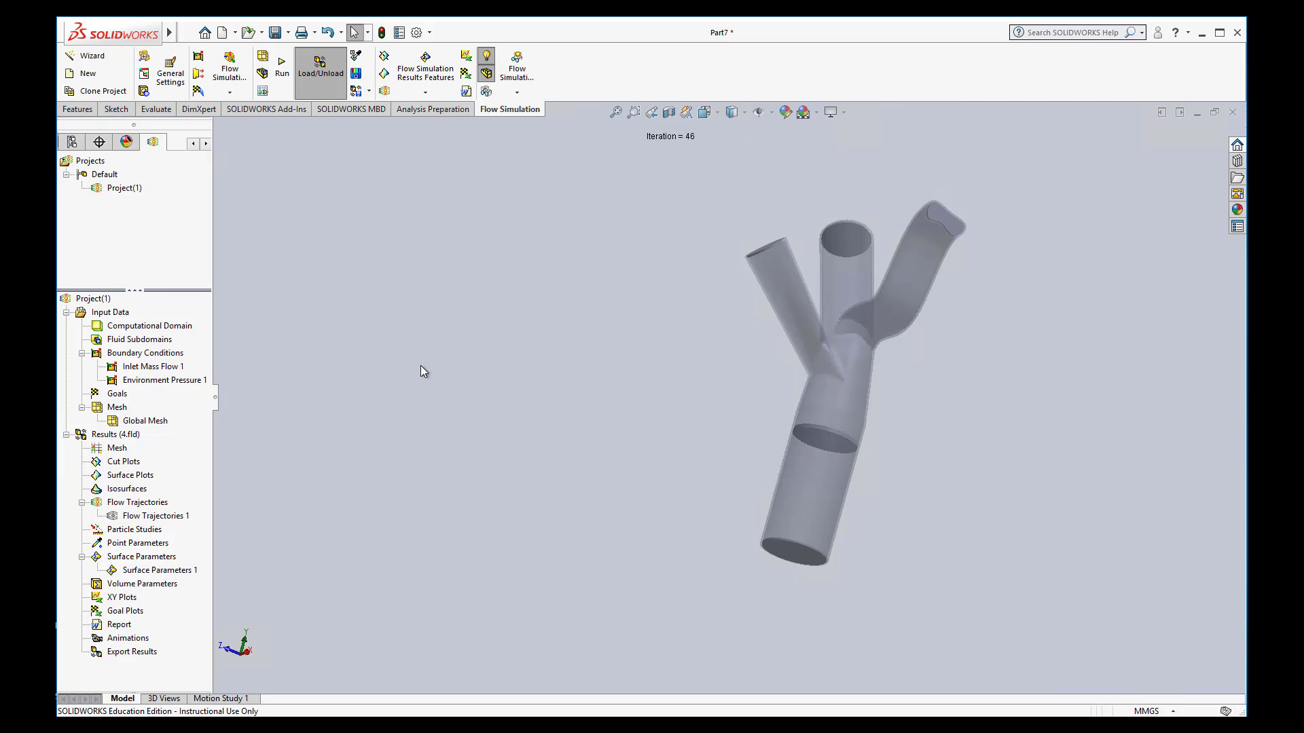